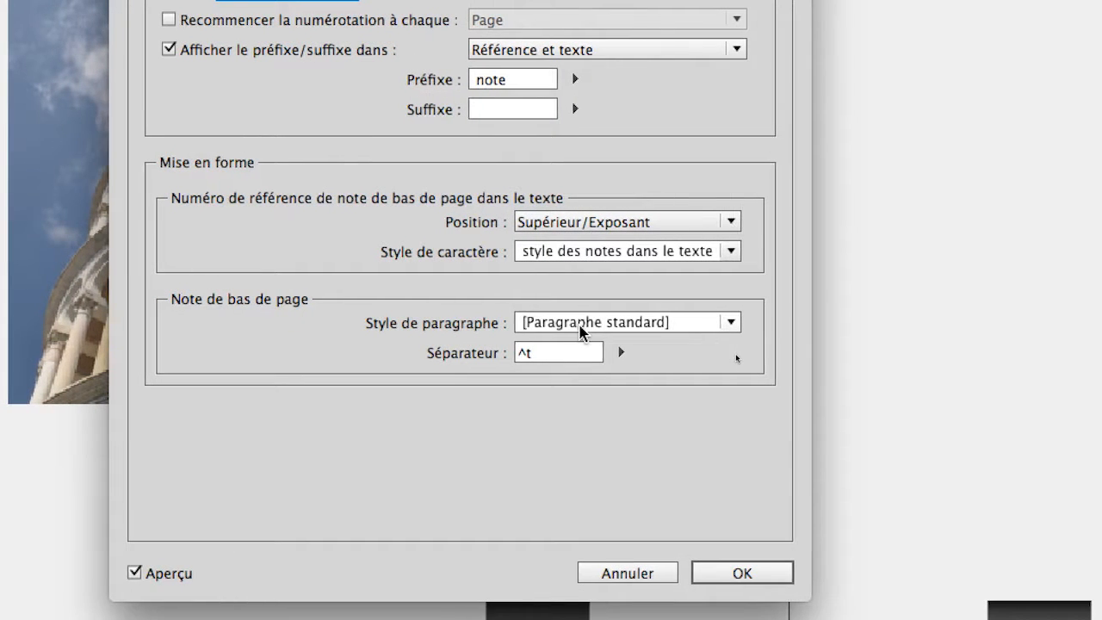
Step: Create a new paragraph style for the footnotes named "style des notes en bas de page", based on [Aucun style]
{"action": "left_click", "coordinate": [582, 332]}
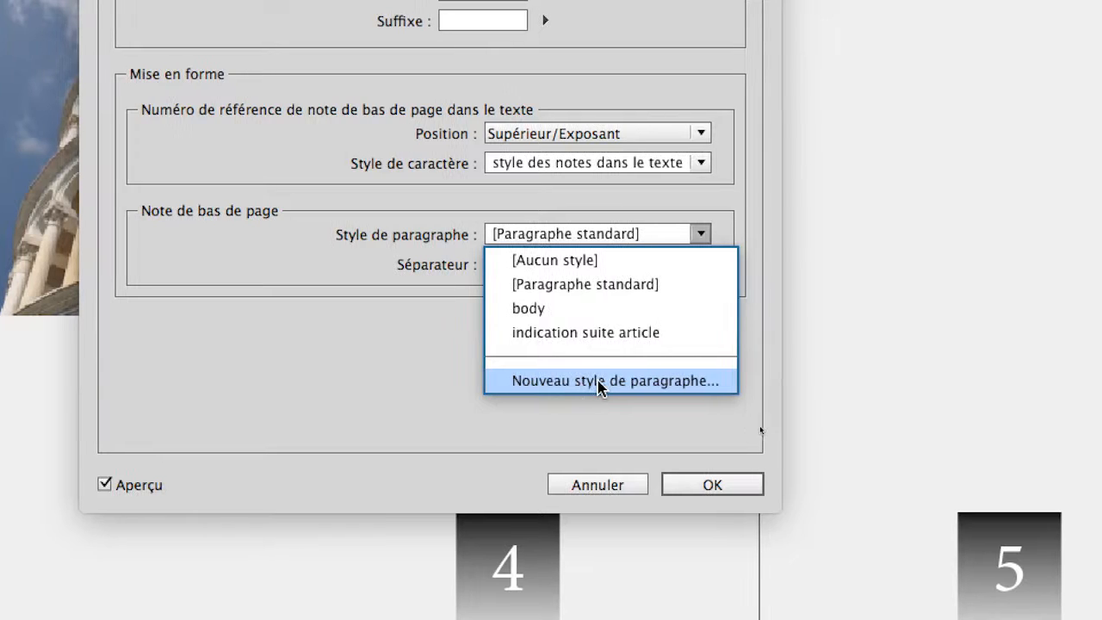
{"action": "left_click", "coordinate": [600, 381]}
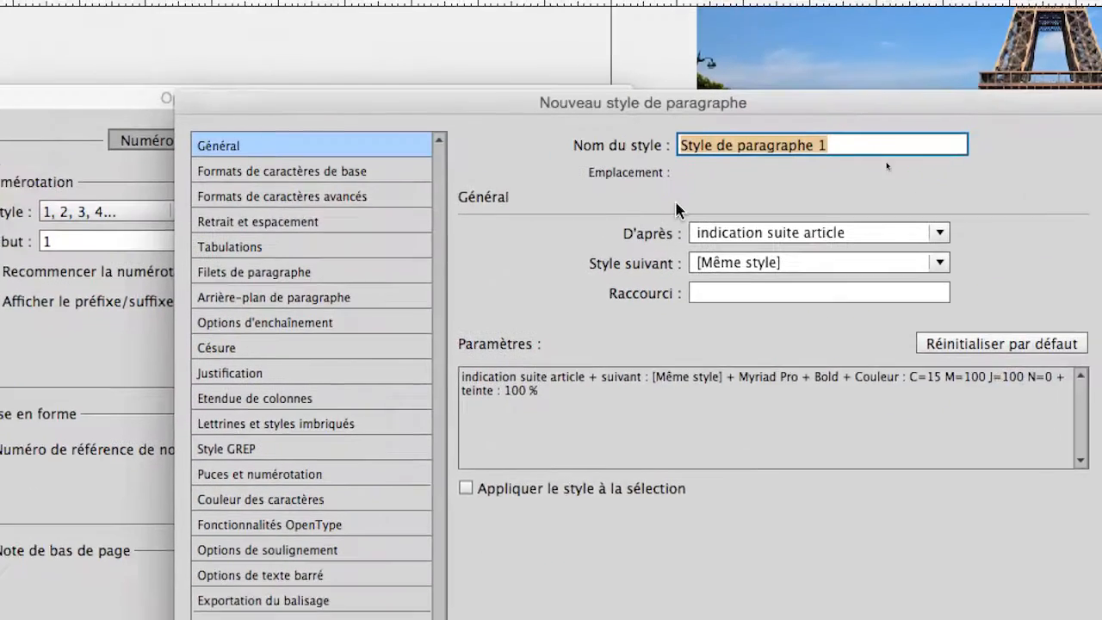
{"action": "type", "text": "style des n"}
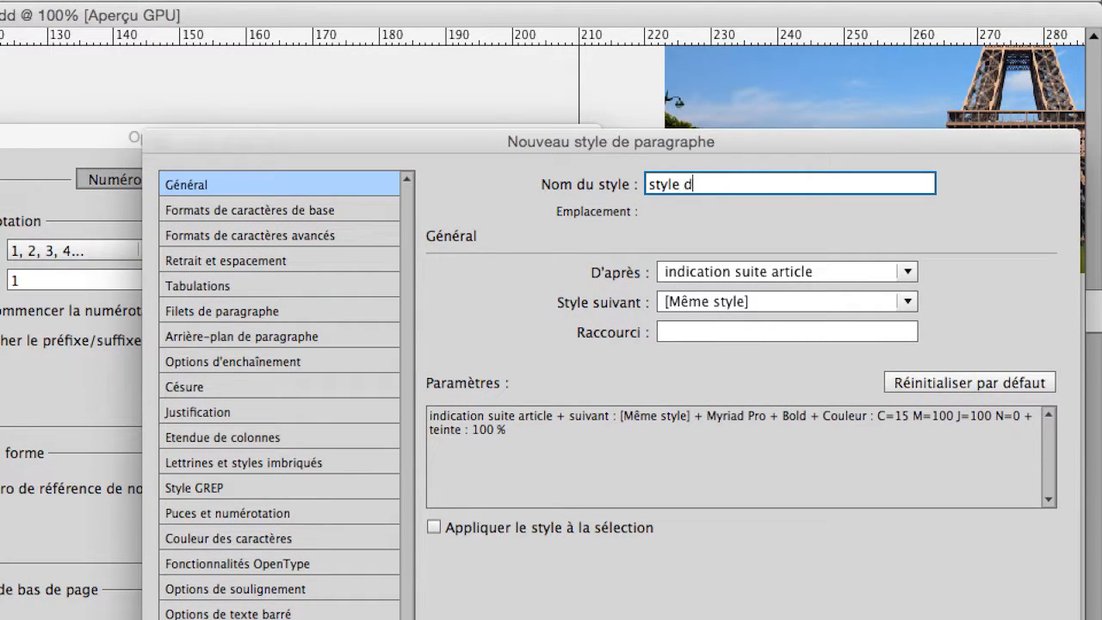
{"action": "type", "text": "otes en vbas de page"}
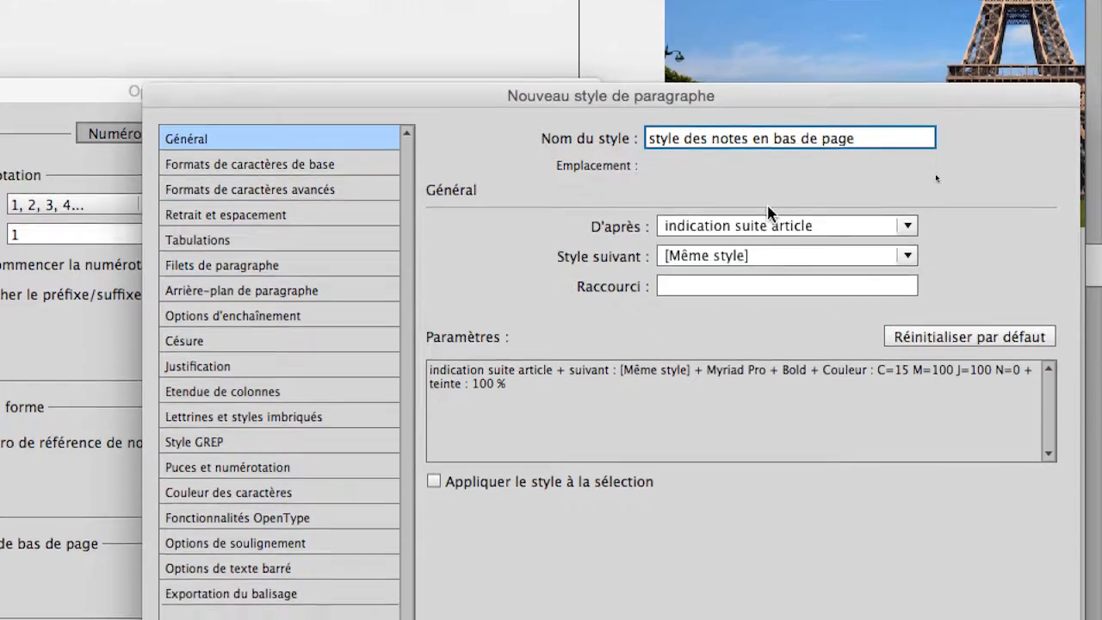
{"action": "left_click", "coordinate": [775, 274]}
{"action": "left_click", "coordinate": [775, 231]}
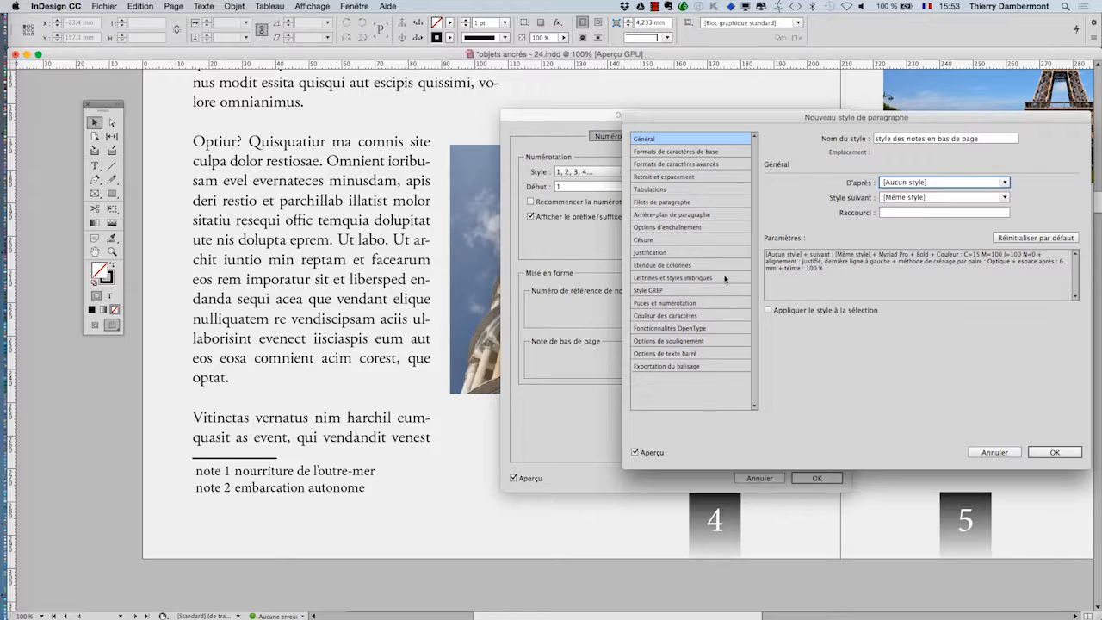
Step: Set the new footnote style's character size to 10 pt, then accept the style and the footnote options
{"action": "left_click", "coordinate": [684, 152]}
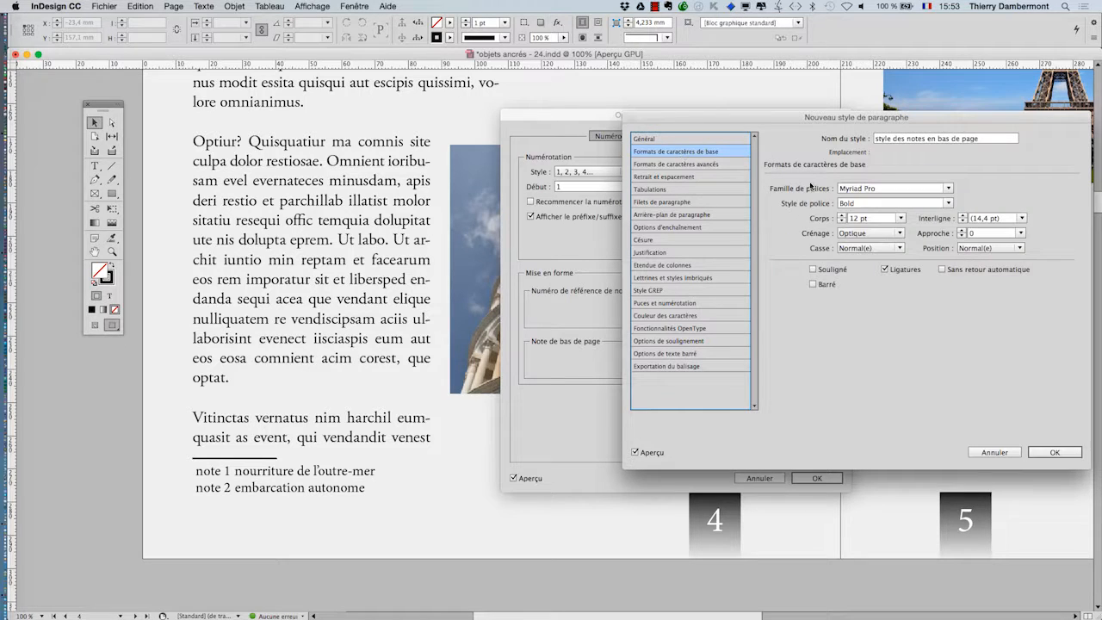
{"action": "left_click", "coordinate": [842, 222]}
{"action": "left_click", "coordinate": [637, 453]}
{"action": "left_click", "coordinate": [637, 453]}
{"action": "left_click", "coordinate": [1045, 452]}
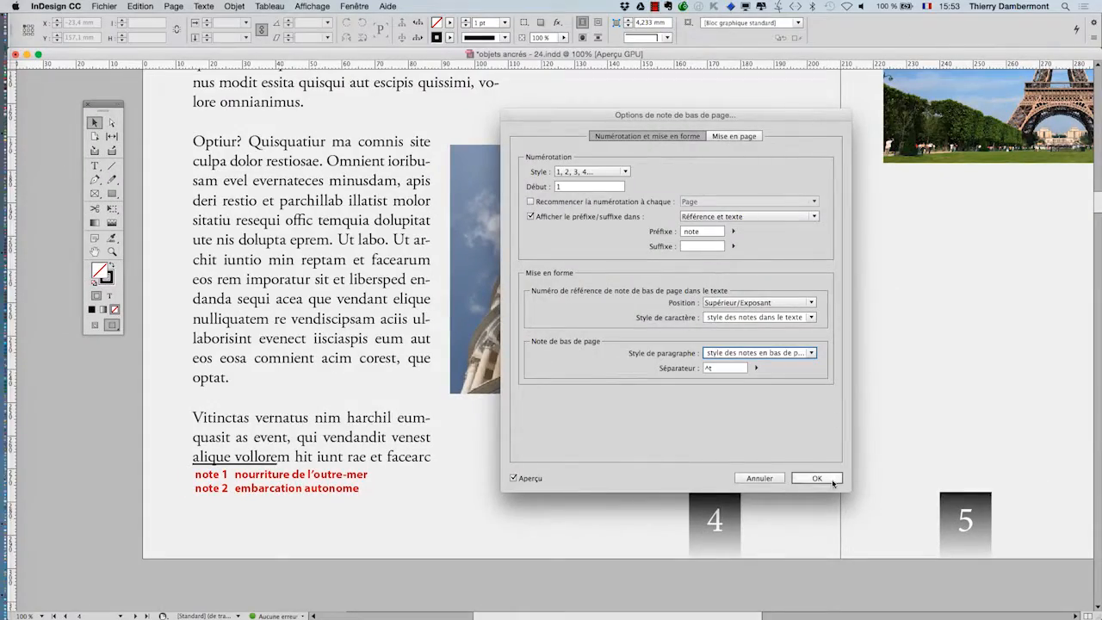
{"action": "left_click", "coordinate": [825, 482]}
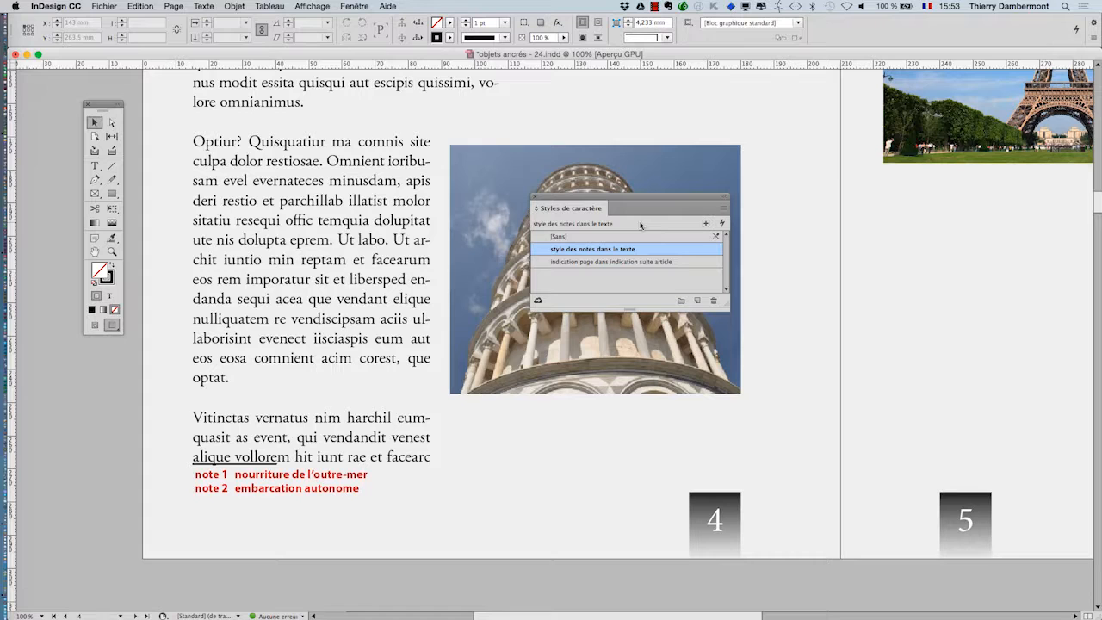
Step: Show the paragraph styles list and place it beside the character styles list
{"action": "left_click", "coordinate": [208, 4]}
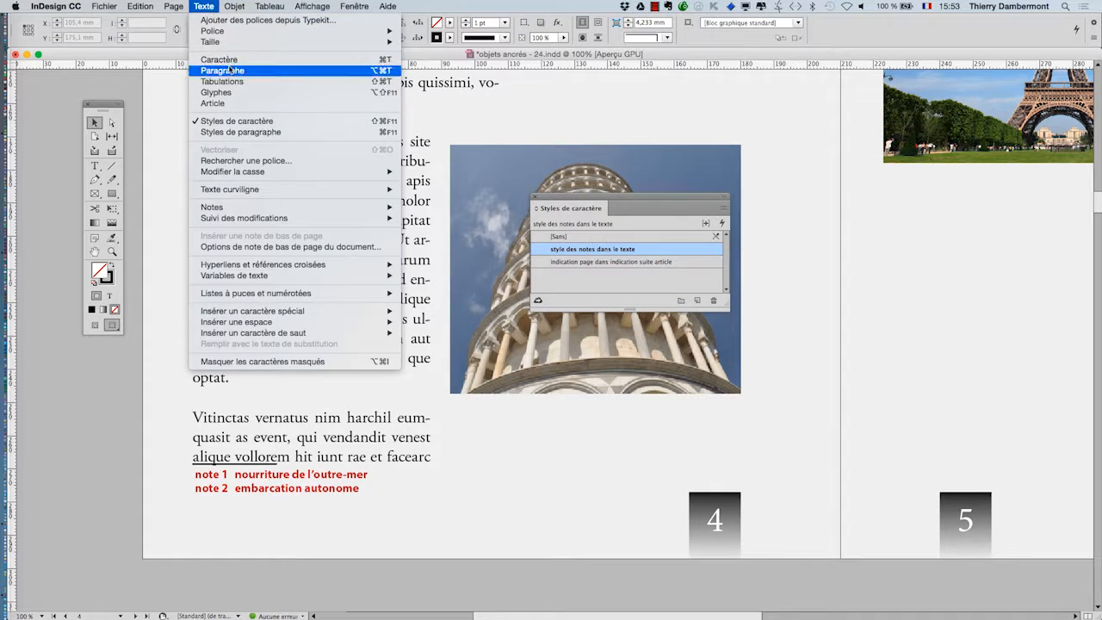
{"action": "left_click", "coordinate": [241, 130]}
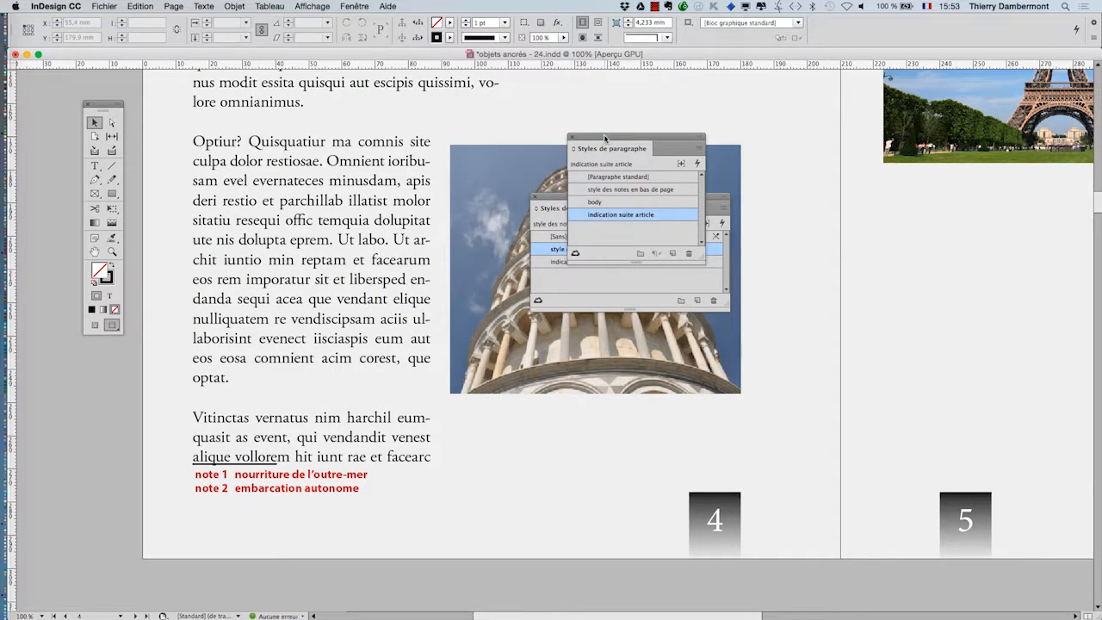
{"action": "left_click_drag", "start_coordinate": [605, 137], "coordinate": [400, 185]}
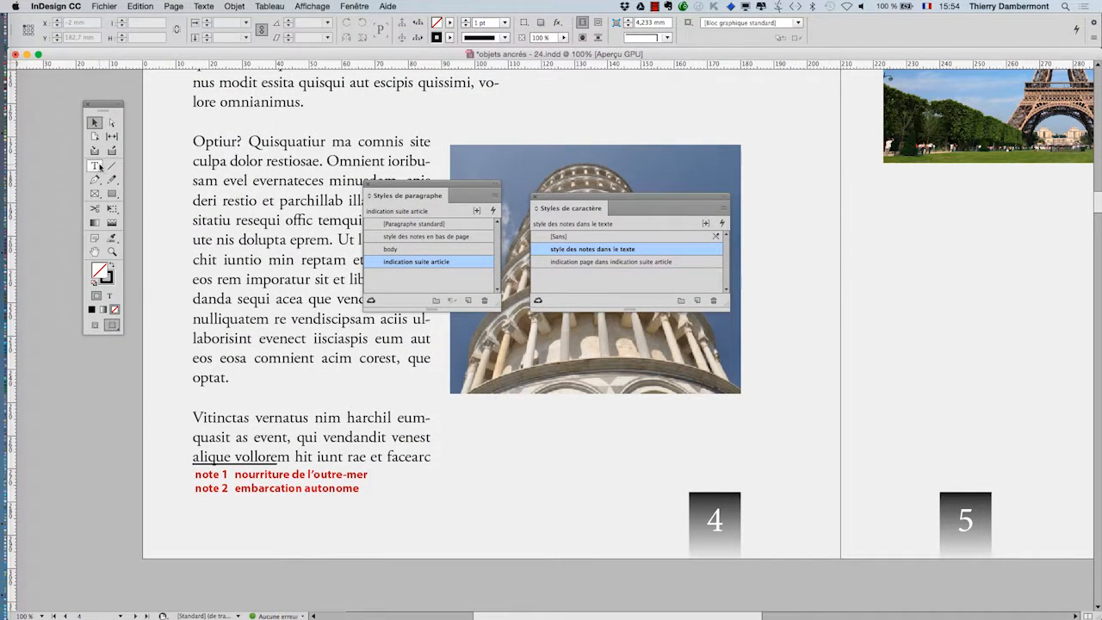
Step: Place the text cursor in the first footnote to check its applied style, and widen the paragraph styles list
{"action": "left_click", "coordinate": [100, 166]}
{"action": "left_click", "coordinate": [336, 476]}
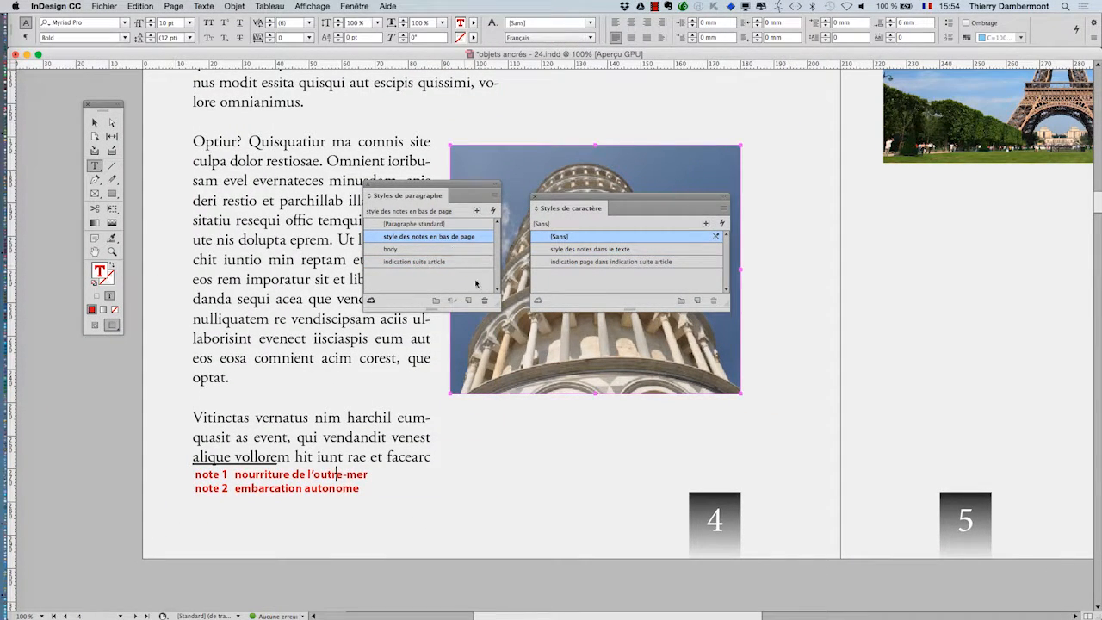
{"action": "left_click_drag", "start_coordinate": [442, 187], "coordinate": [323, 185]}
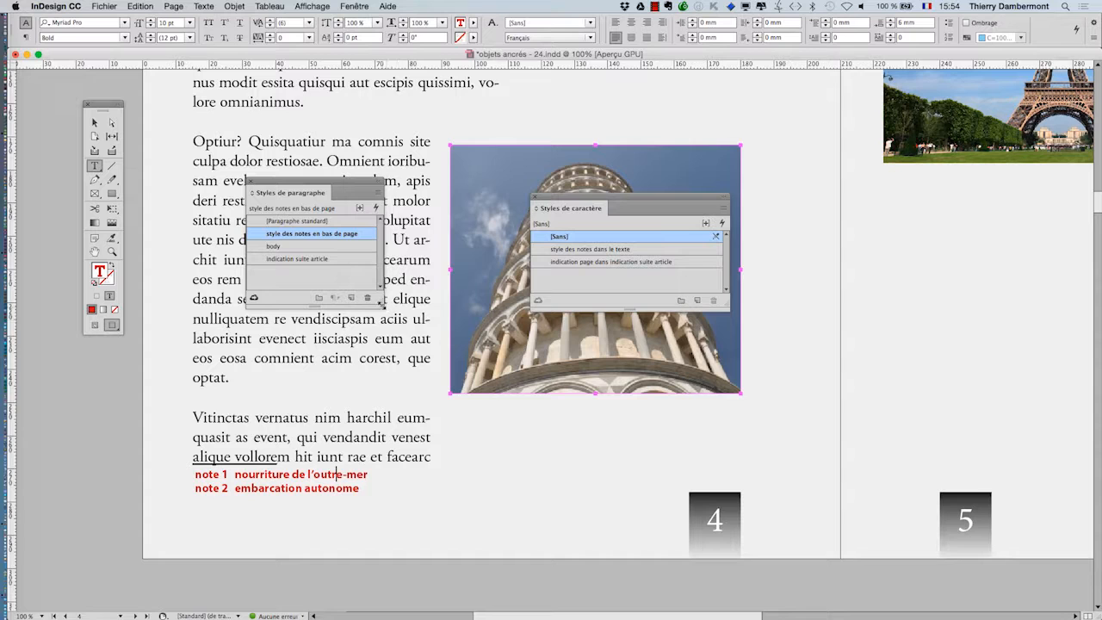
{"action": "left_click_drag", "start_coordinate": [381, 303], "coordinate": [493, 318]}
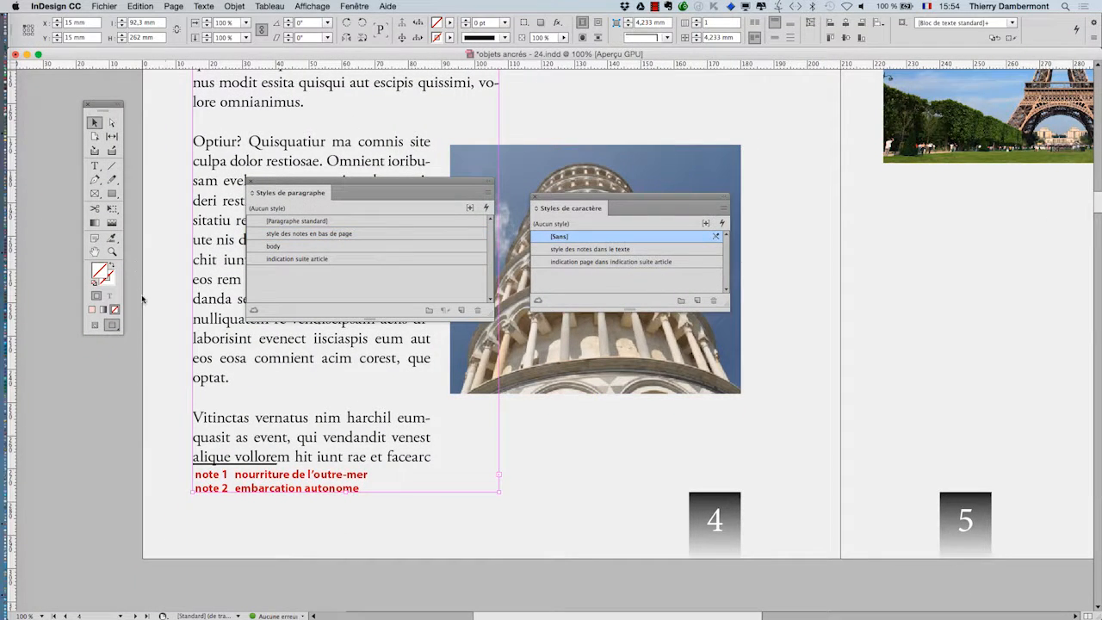
Step: Deselect the text frame and move the paragraph styles list below the character styles list, clear of the footnotes
{"action": "left_click", "coordinate": [143, 299]}
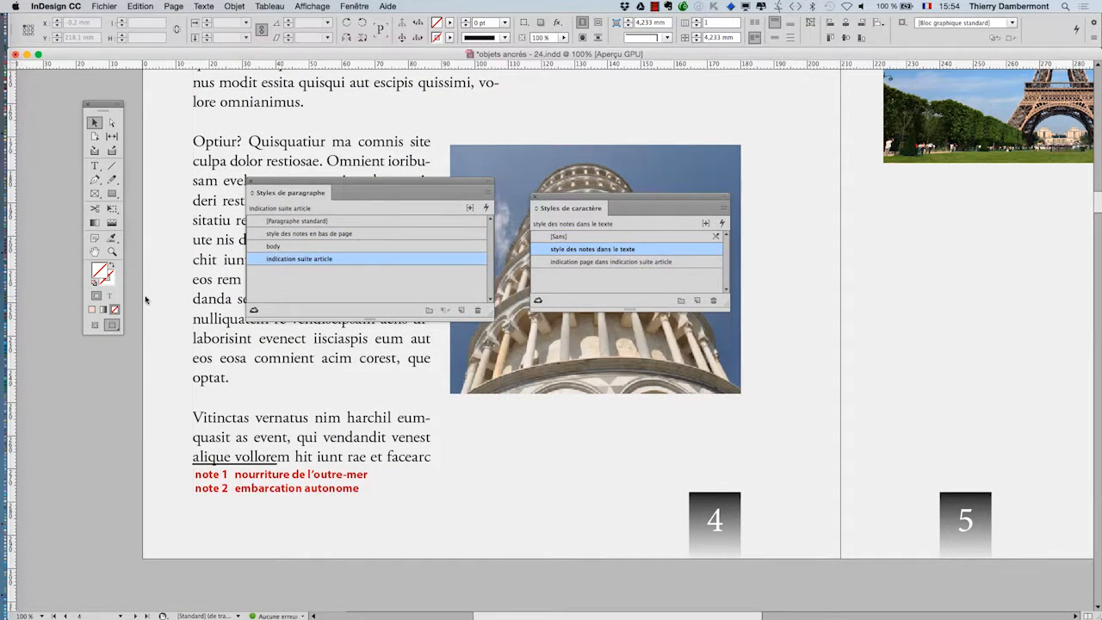
{"action": "left_click_drag", "start_coordinate": [292, 185], "coordinate": [548, 350]}
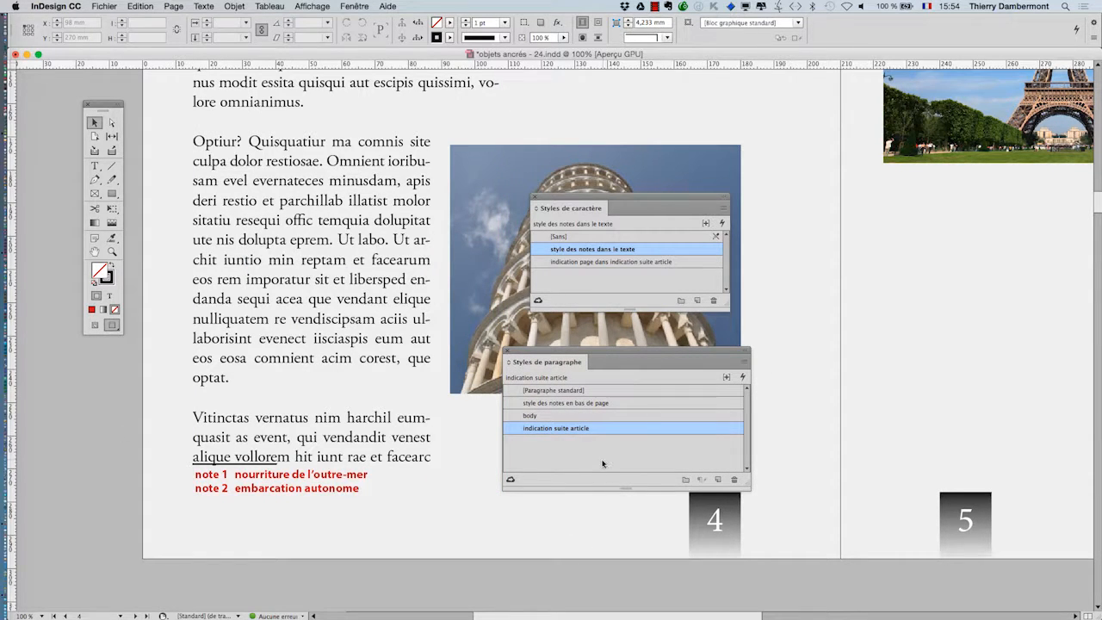
{"action": "left_click_drag", "start_coordinate": [534, 354], "coordinate": [498, 353]}
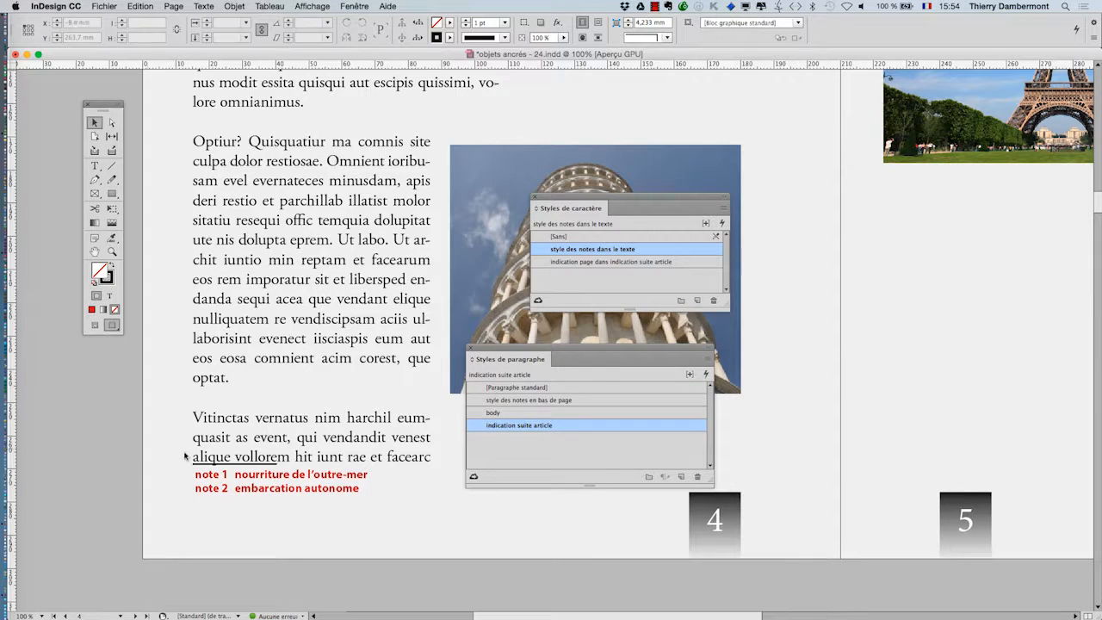
Step: Edit the paragraph style "style des notes en bas de page" and set its character colour to [Noir]
{"action": "left_click", "coordinate": [590, 403]}
{"action": "double_click", "coordinate": [611, 403]}
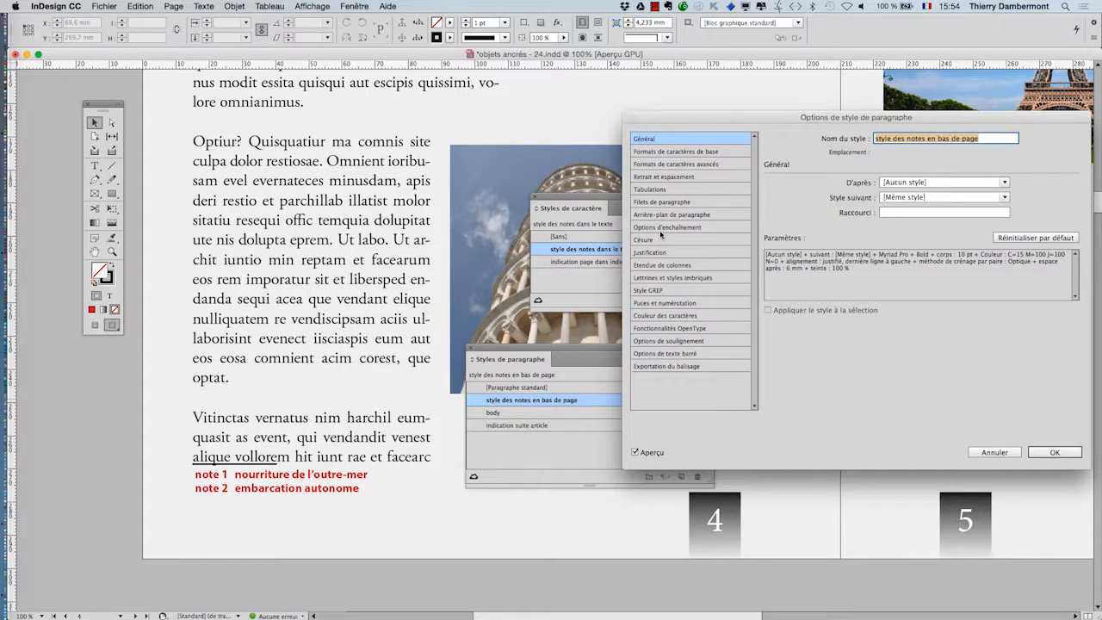
{"action": "left_click", "coordinate": [671, 316]}
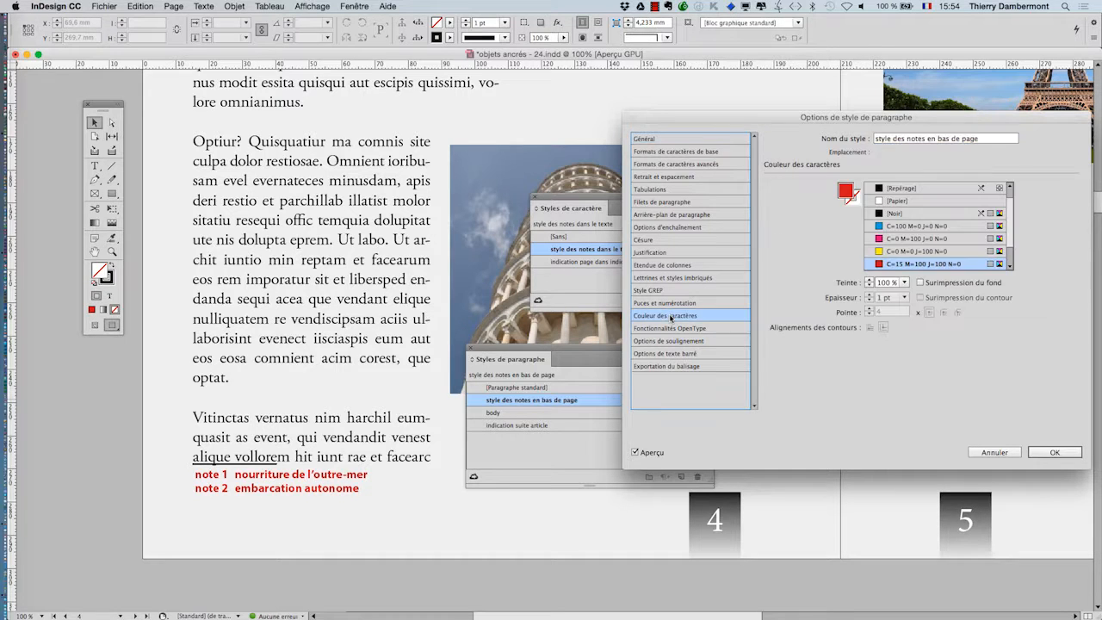
{"action": "left_click", "coordinate": [904, 213]}
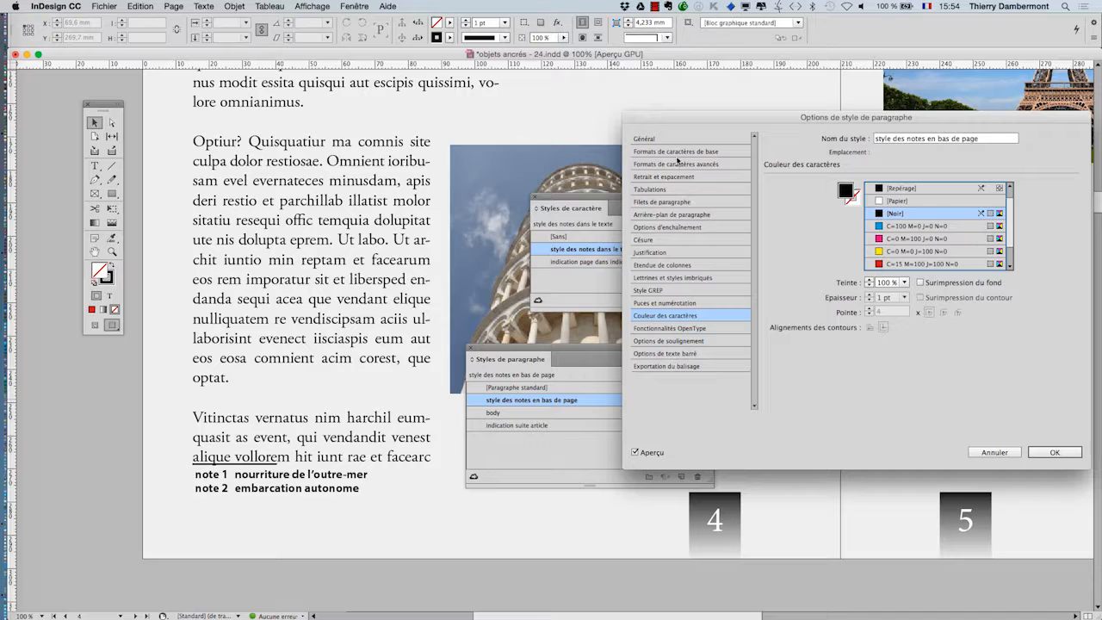
Step: Set the footnote paragraph style's font style to Italic and its size to 9 pt, and accept the changes
{"action": "left_click", "coordinate": [676, 152]}
{"action": "left_click", "coordinate": [947, 204]}
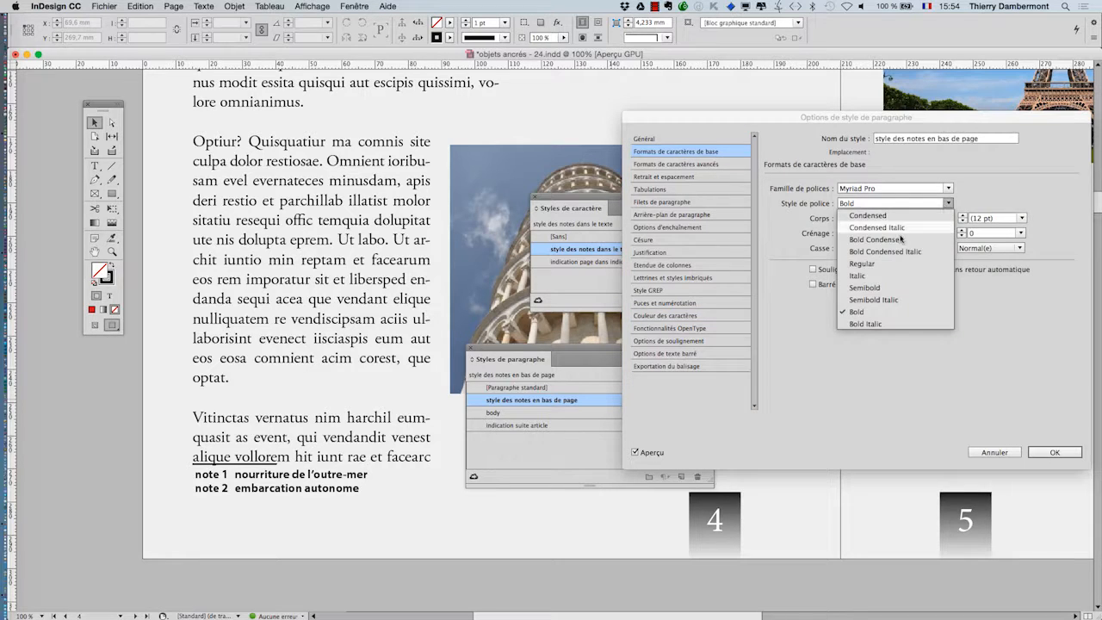
{"action": "left_click", "coordinate": [887, 263]}
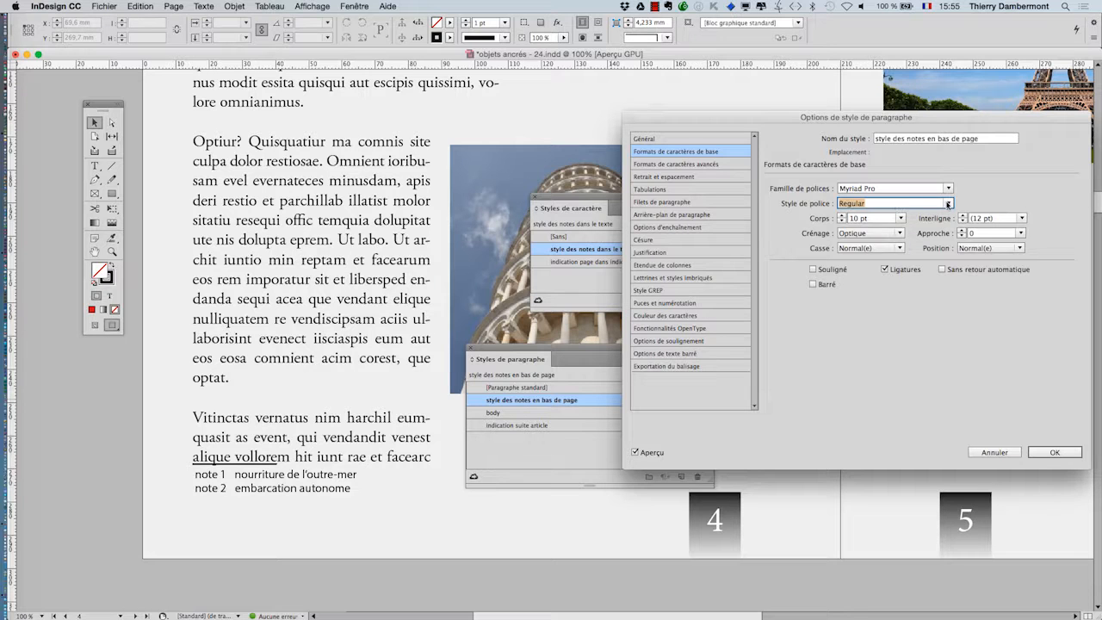
{"action": "left_click", "coordinate": [948, 203]}
{"action": "left_click", "coordinate": [892, 273]}
{"action": "key", "text": "Down"}
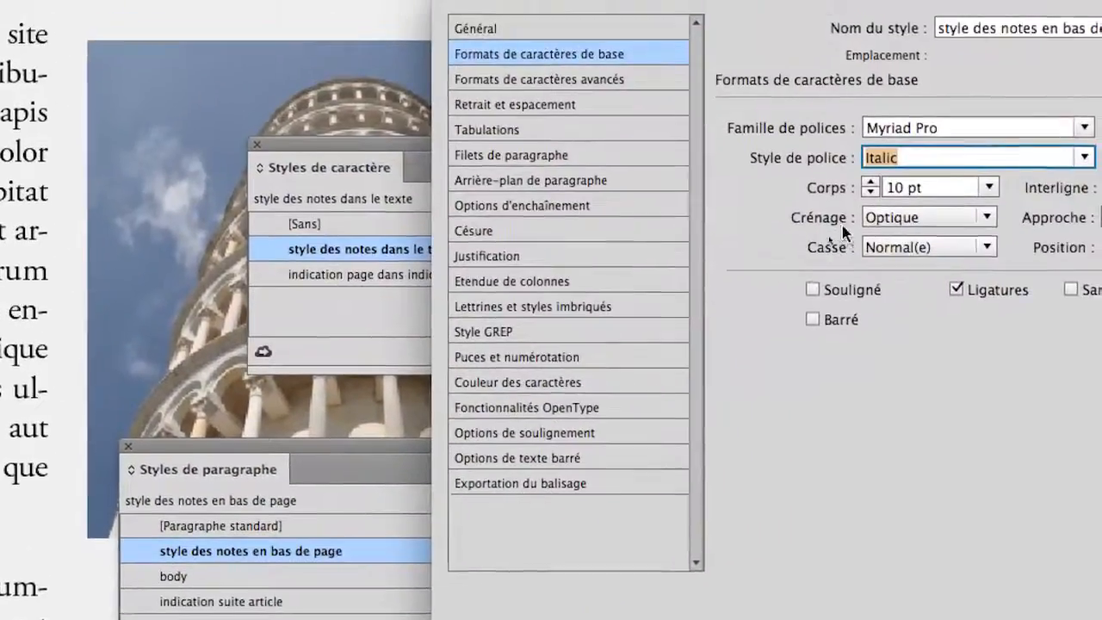
{"action": "left_click", "coordinate": [870, 192]}
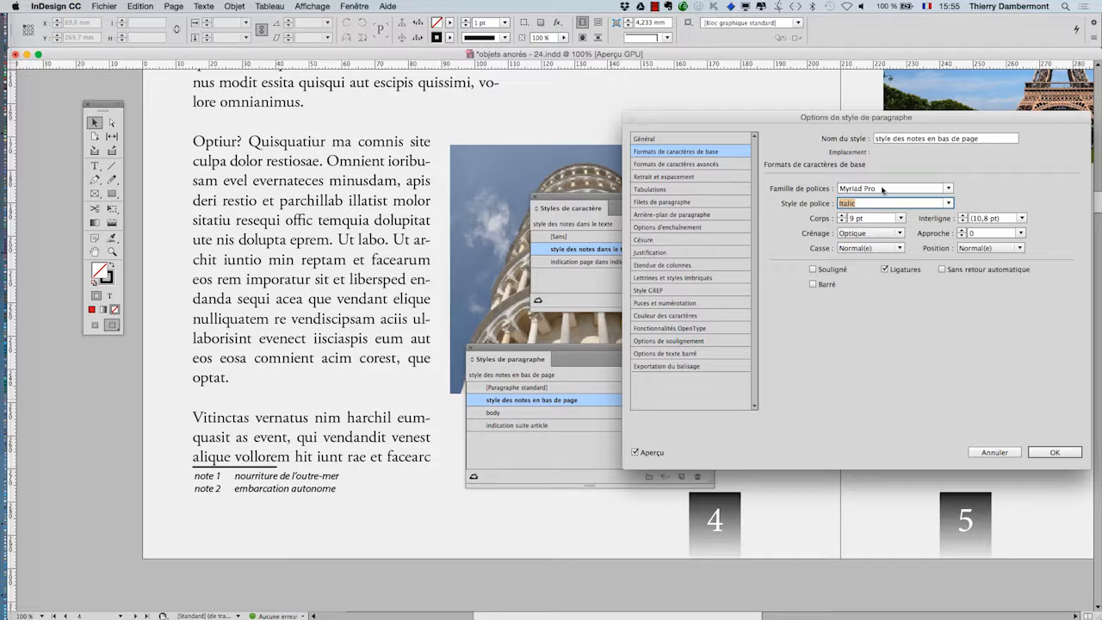
{"action": "left_click", "coordinate": [1044, 452]}
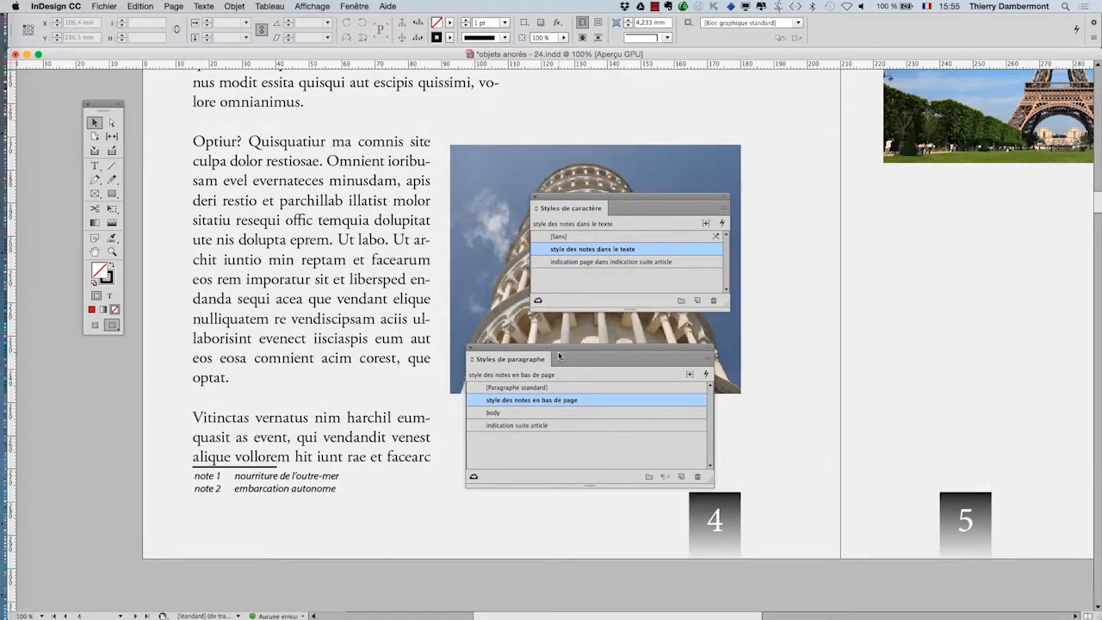
Step: Rearrange the character and paragraph styles lists one above the other beside the text column
{"action": "left_click_drag", "start_coordinate": [559, 355], "coordinate": [764, 393]}
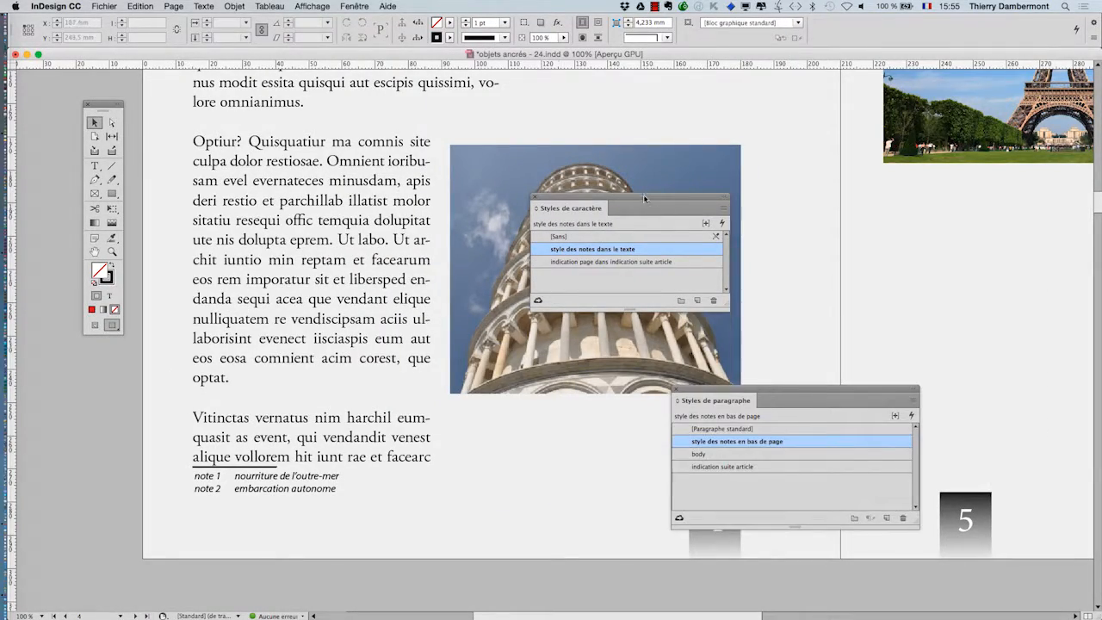
{"action": "left_click_drag", "start_coordinate": [644, 199], "coordinate": [681, 109]}
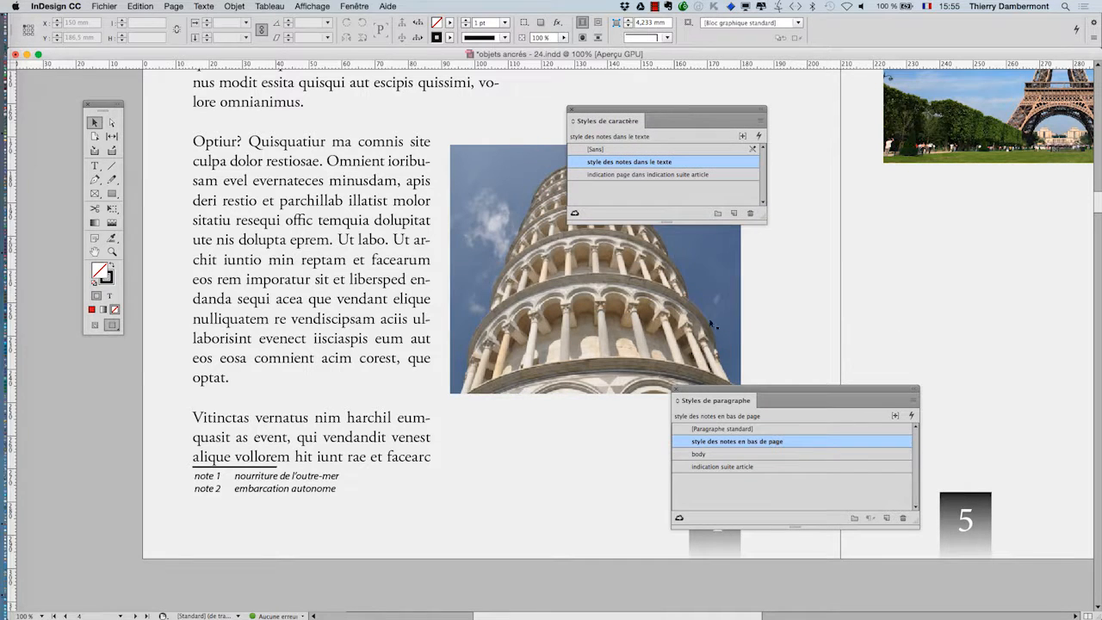
{"action": "left_click_drag", "start_coordinate": [717, 389], "coordinate": [595, 236]}
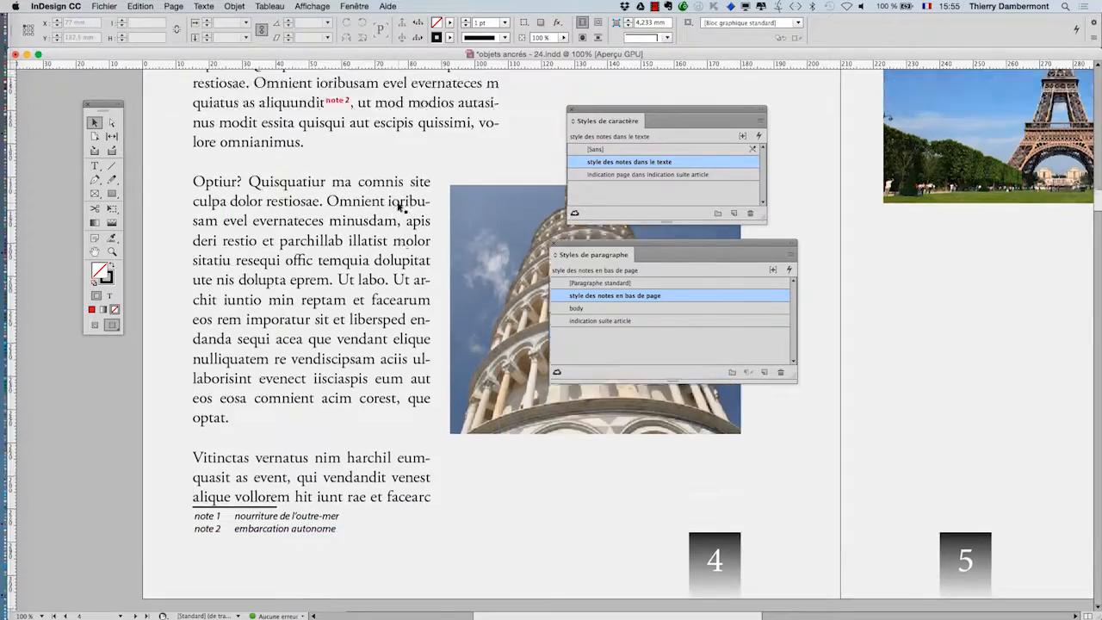
Step: Check the note references and footnotes on page 4, then open the document footnote options at the Mise en page settings
{"action": "scroll", "coordinate": [399, 205], "scroll_direction": "up", "scroll_amount": 5}
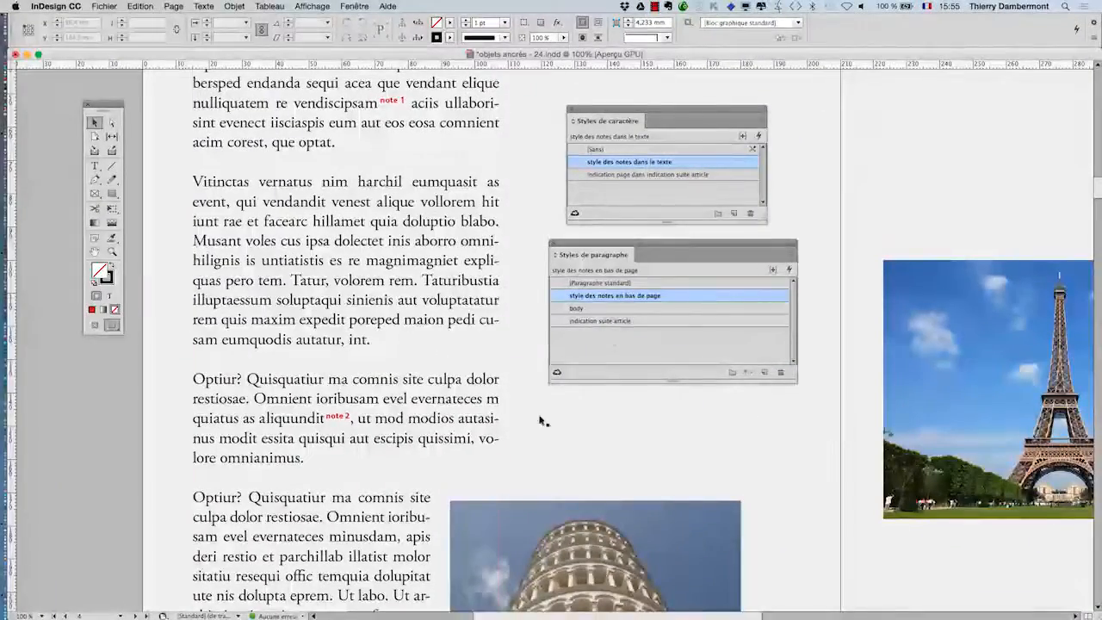
{"action": "scroll", "coordinate": [440, 478], "scroll_direction": "down", "scroll_amount": 10}
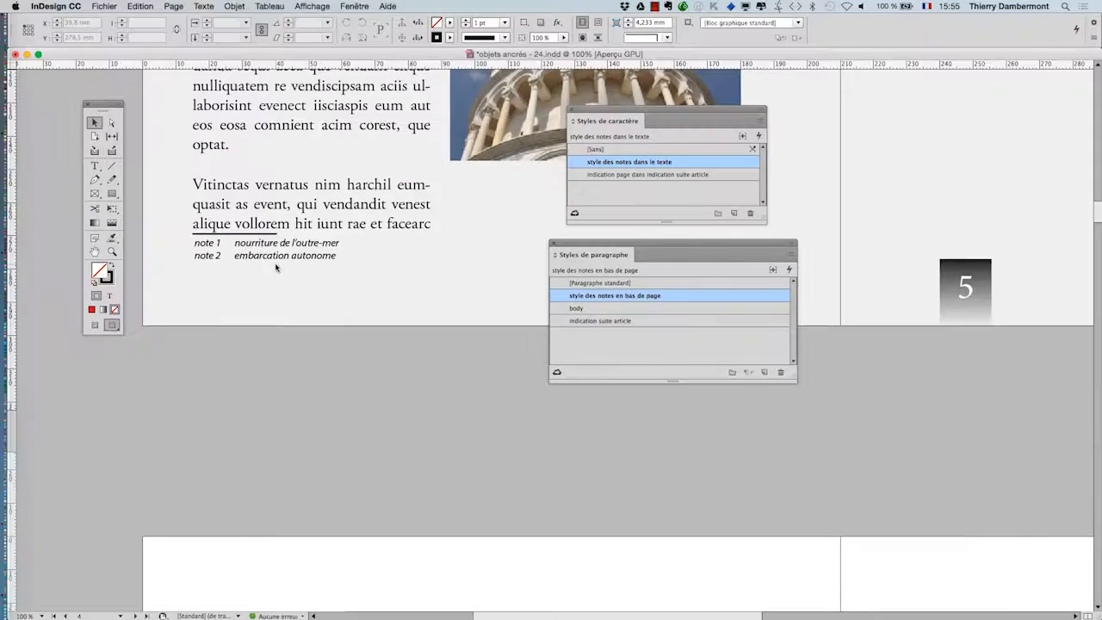
{"action": "scroll", "coordinate": [412, 433], "scroll_direction": "up", "scroll_amount": 3}
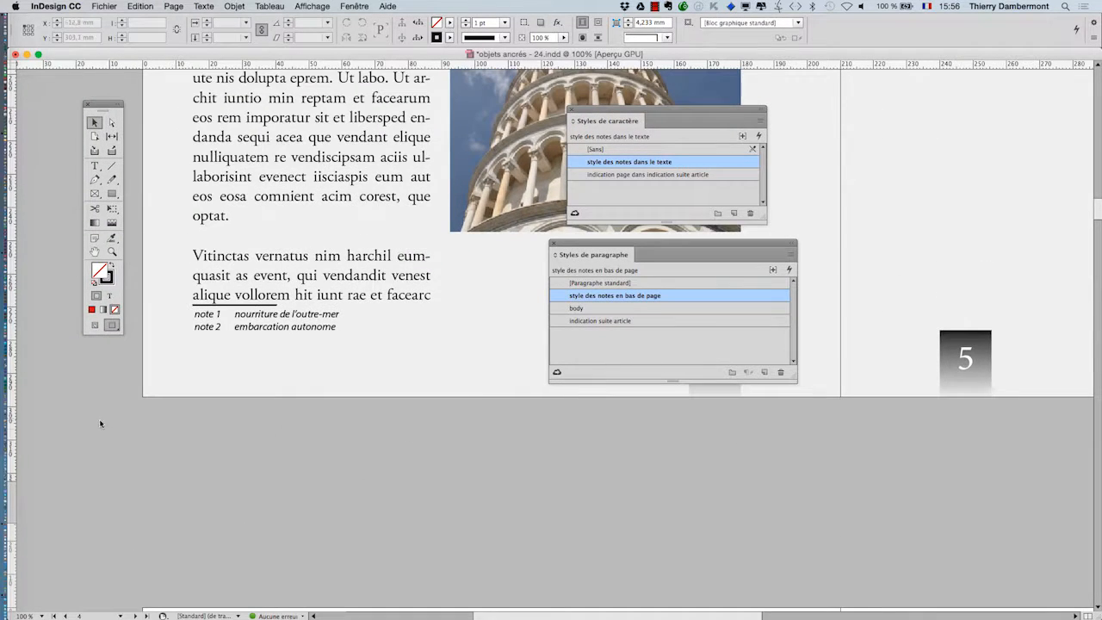
{"action": "scroll", "coordinate": [110, 427], "scroll_direction": "up", "scroll_amount": 3}
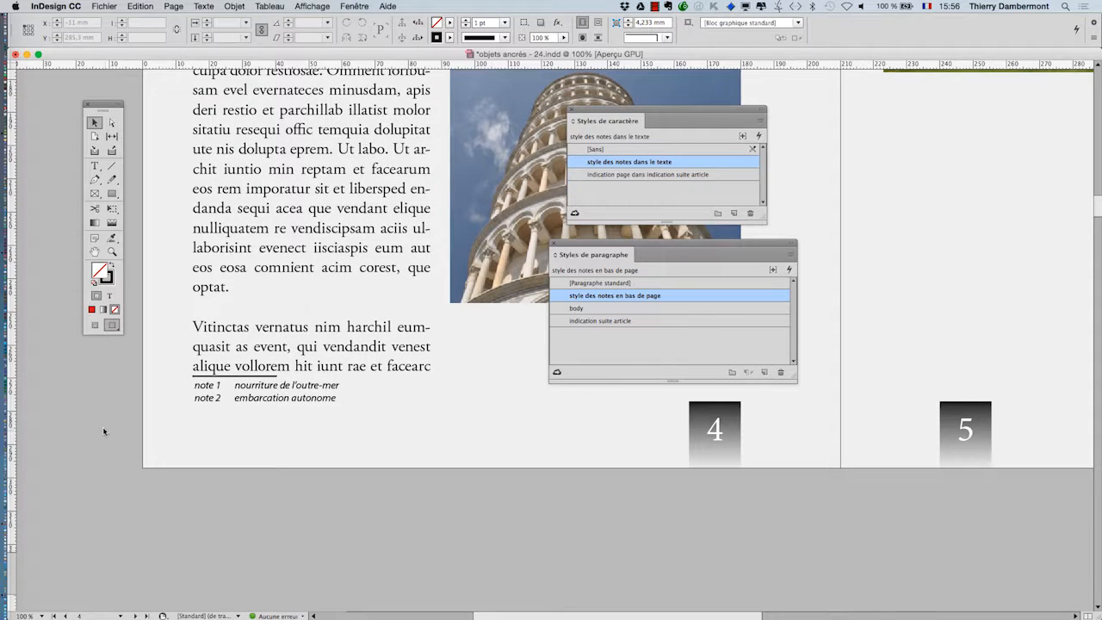
{"action": "left_click", "coordinate": [201, 5]}
{"action": "left_click", "coordinate": [280, 248]}
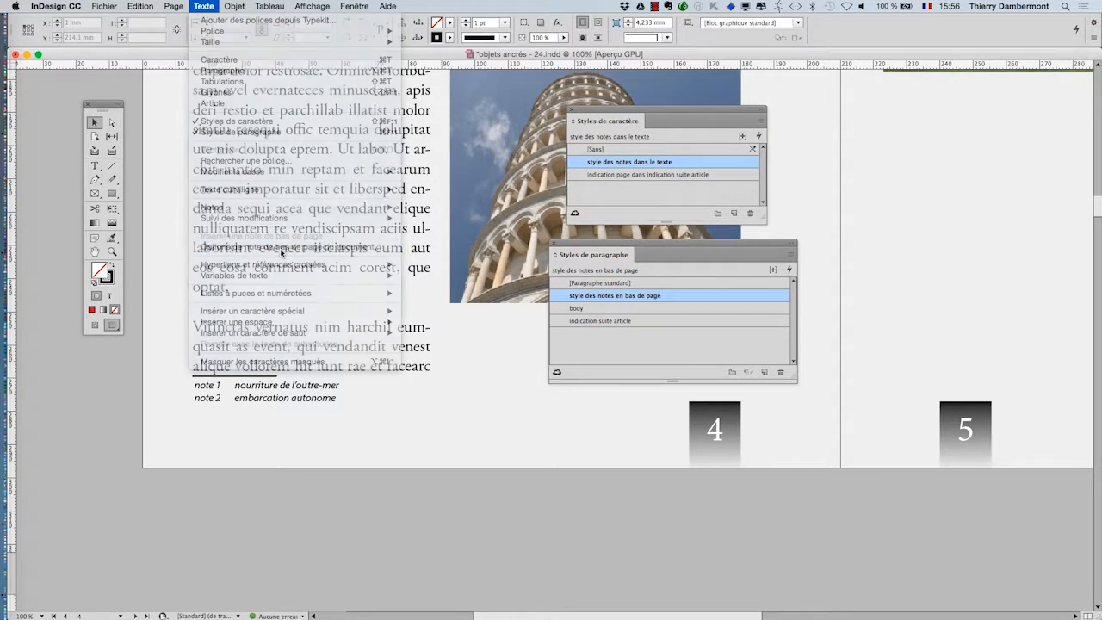
{"action": "left_click_drag", "start_coordinate": [751, 97], "coordinate": [565, 86]}
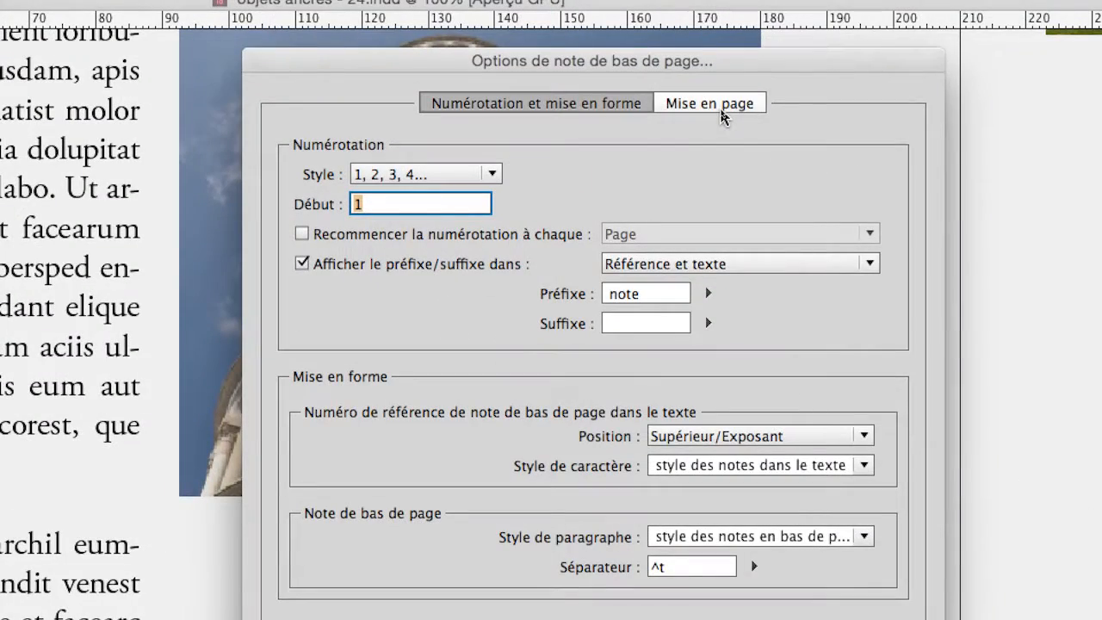
{"action": "left_click", "coordinate": [721, 109]}
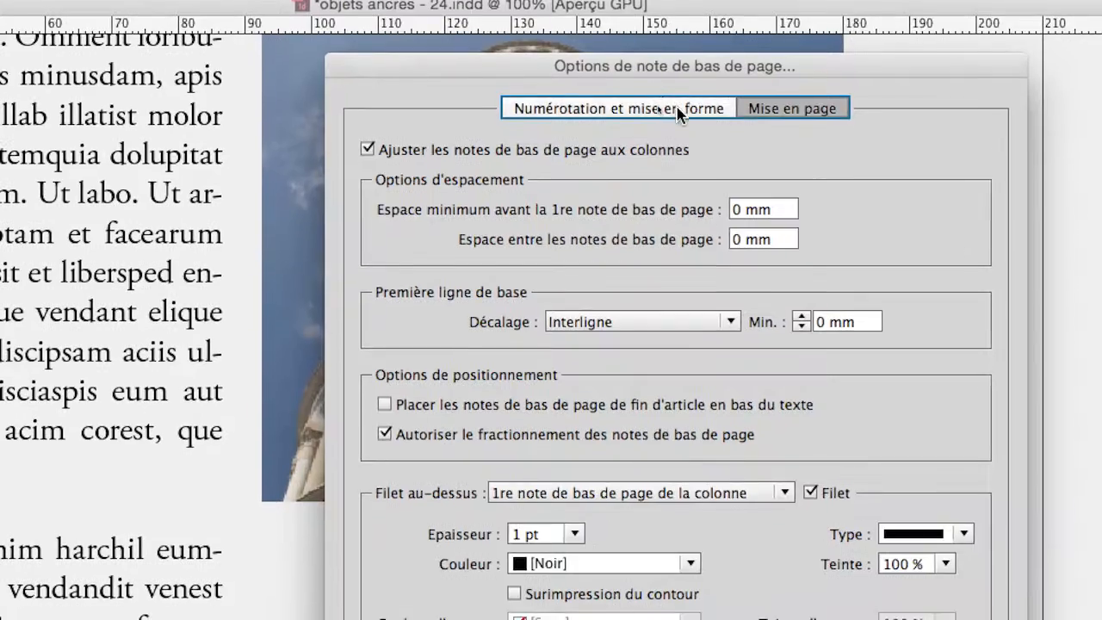
Step: Replace the footnote separator in the numbering and formatting options with a hyphen surrounded by spaces, refreshing the preview
{"action": "left_click", "coordinate": [535, 104]}
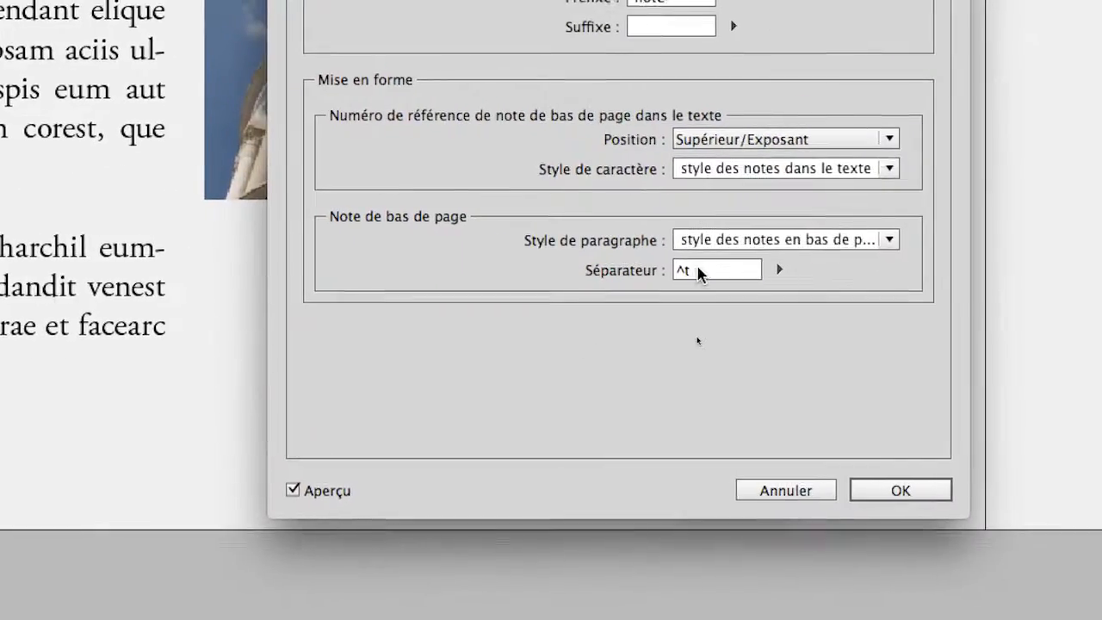
{"action": "left_click_drag", "start_coordinate": [746, 270], "coordinate": [724, 270]}
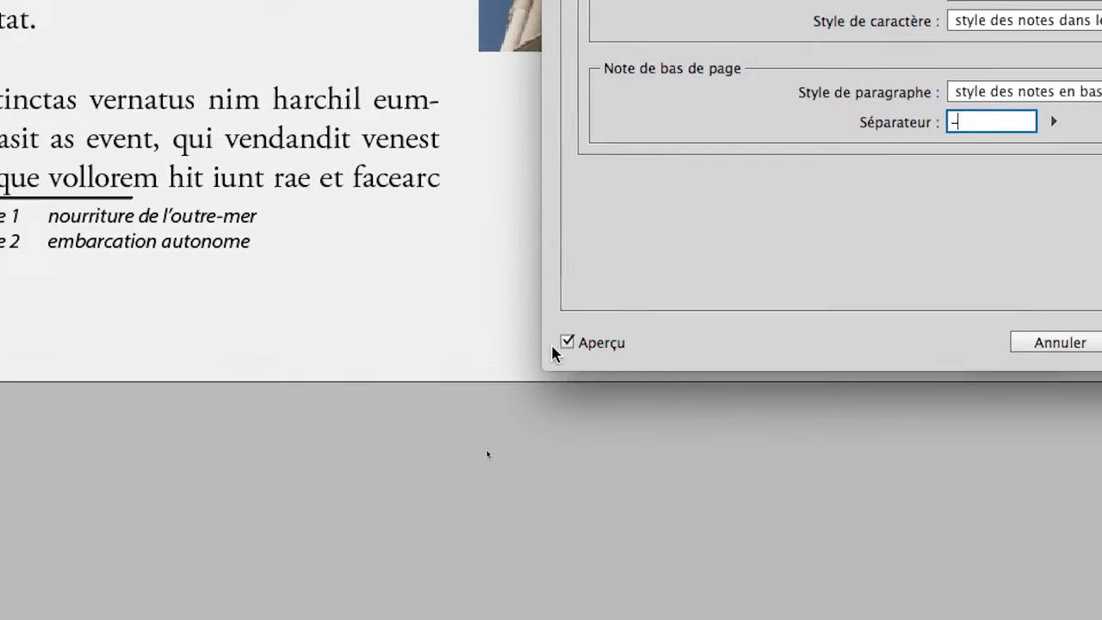
{"action": "left_click", "coordinate": [567, 344]}
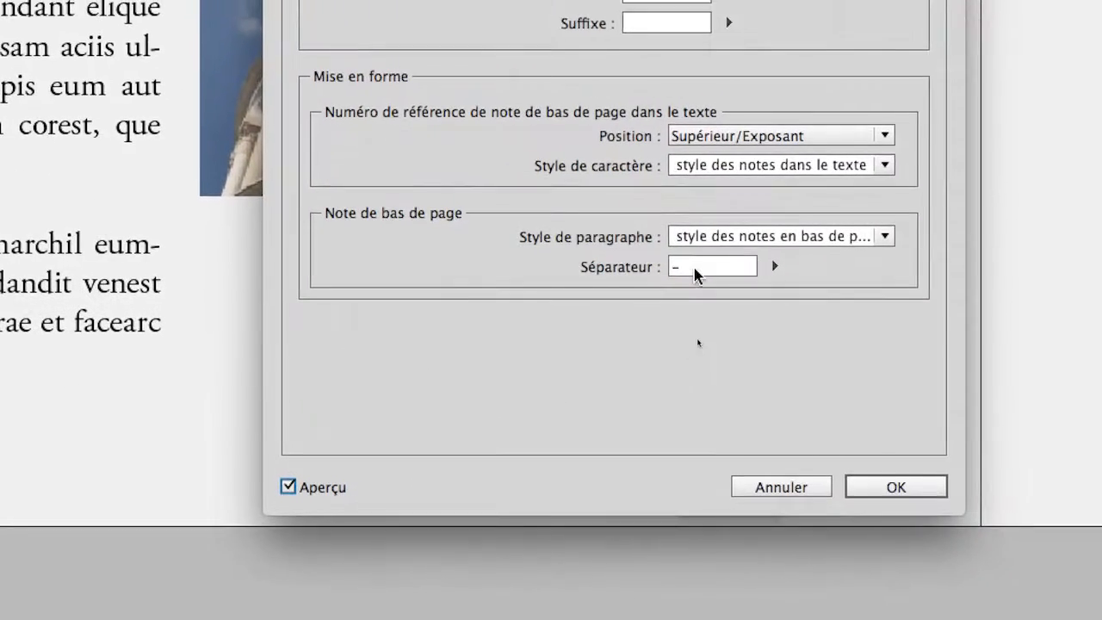
{"action": "left_click", "coordinate": [695, 268]}
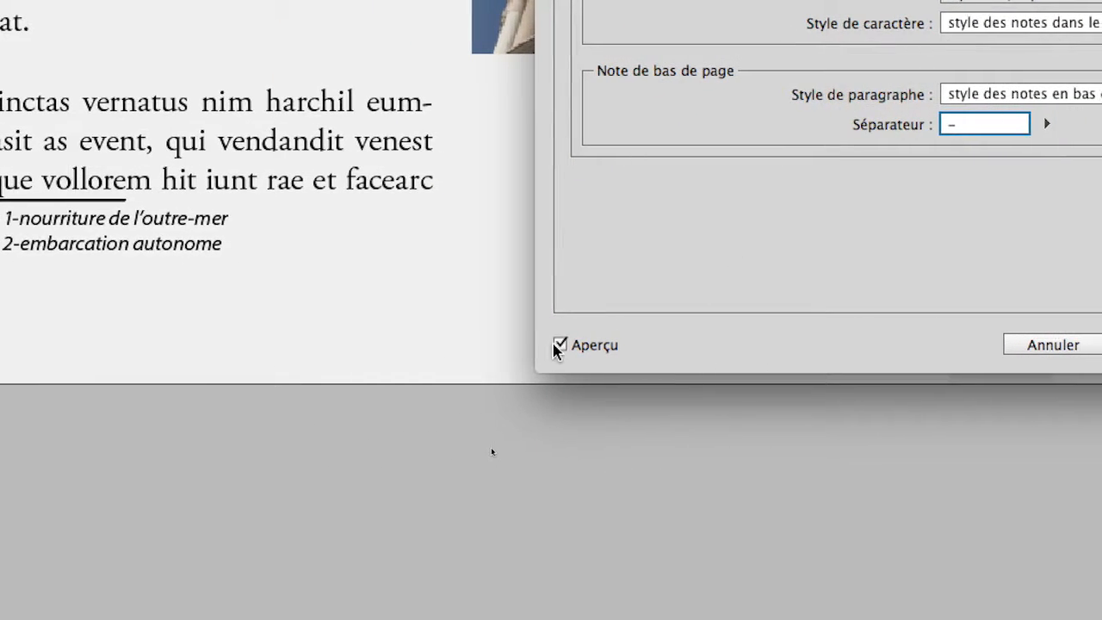
{"action": "left_click", "coordinate": [323, 484]}
{"action": "left_click", "coordinate": [557, 345]}
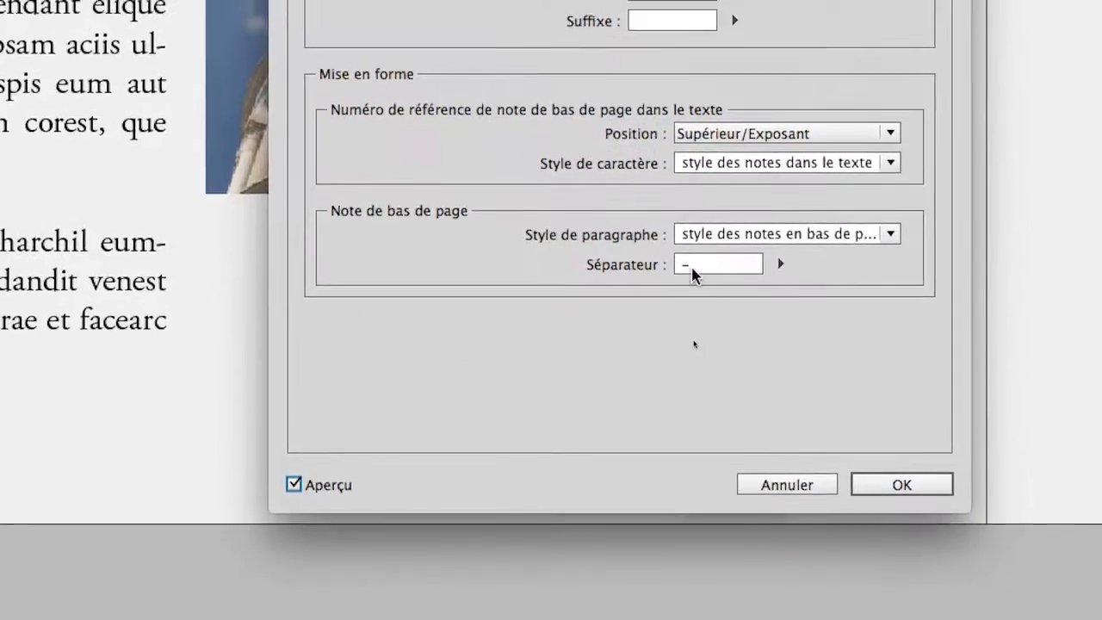
{"action": "double_click", "coordinate": [825, 207]}
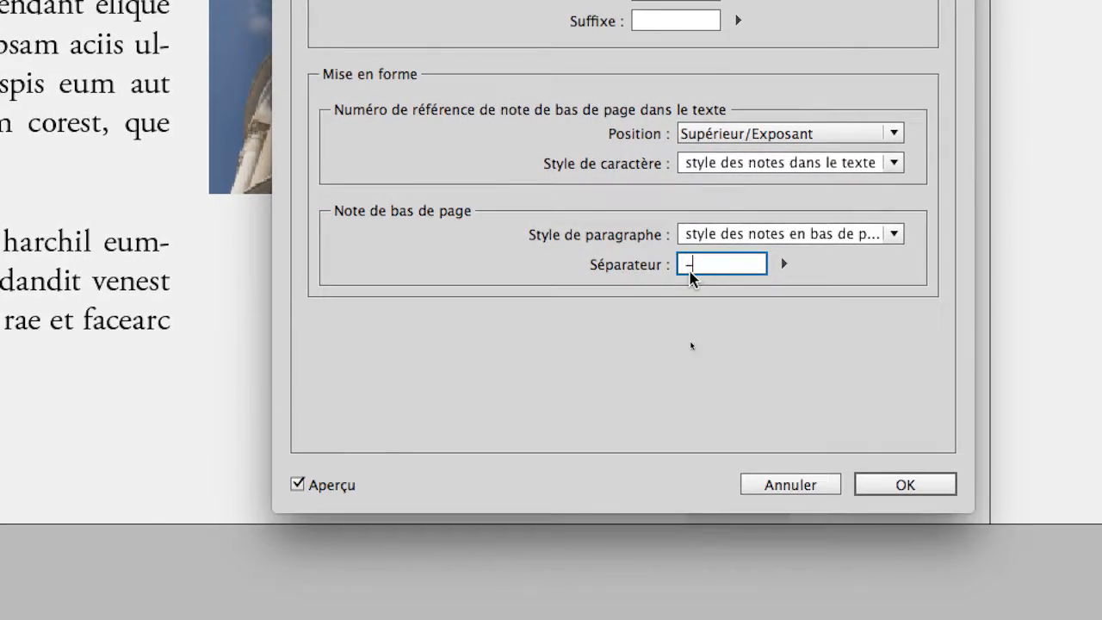
Step: Check the special characters offered for the footnote separator without choosing one
{"action": "left_click", "coordinate": [784, 263]}
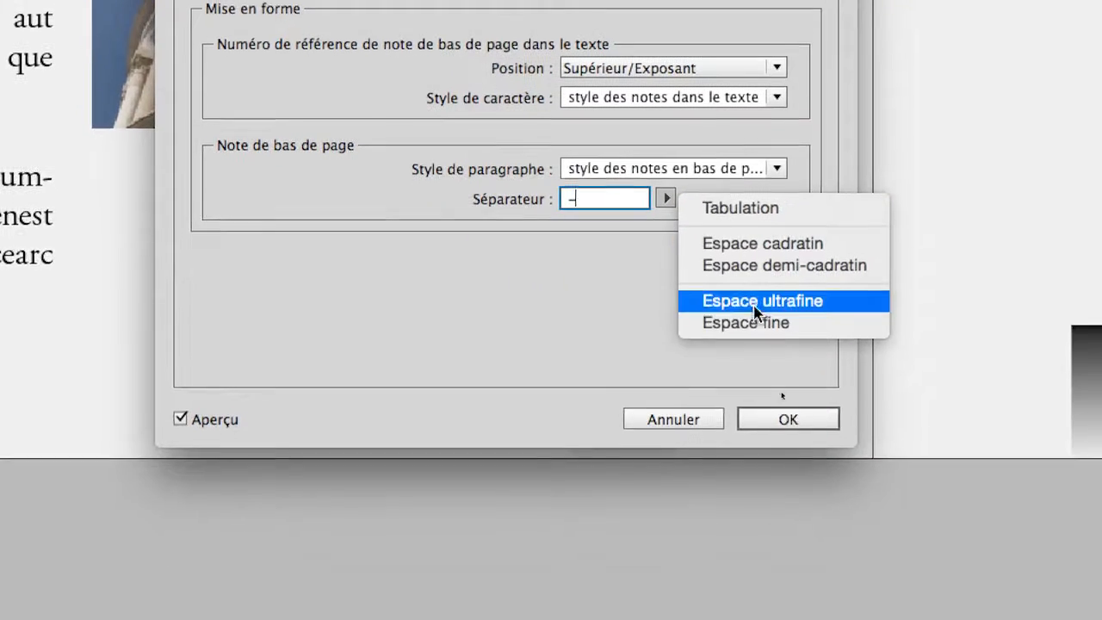
{"action": "left_click", "coordinate": [668, 224]}
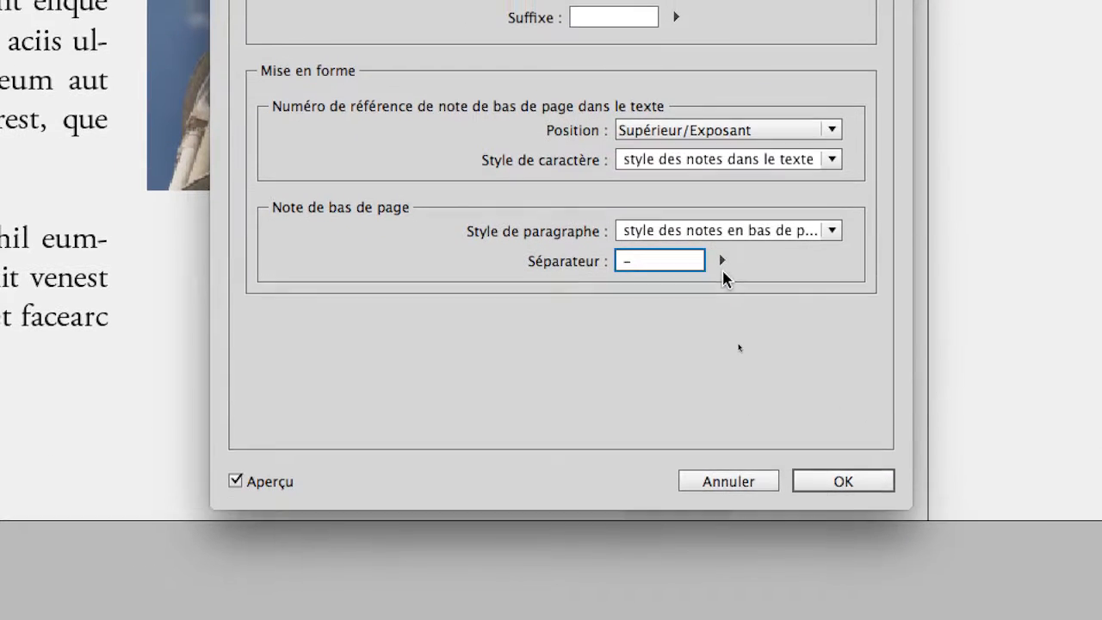
{"action": "left_click", "coordinate": [722, 261]}
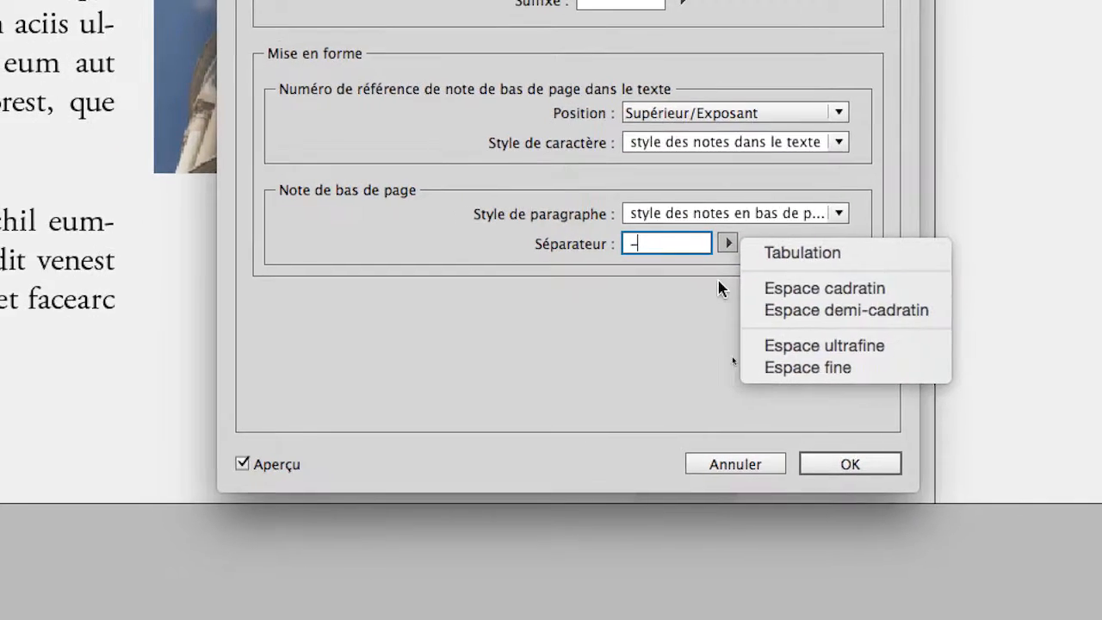
{"action": "left_click", "coordinate": [720, 288]}
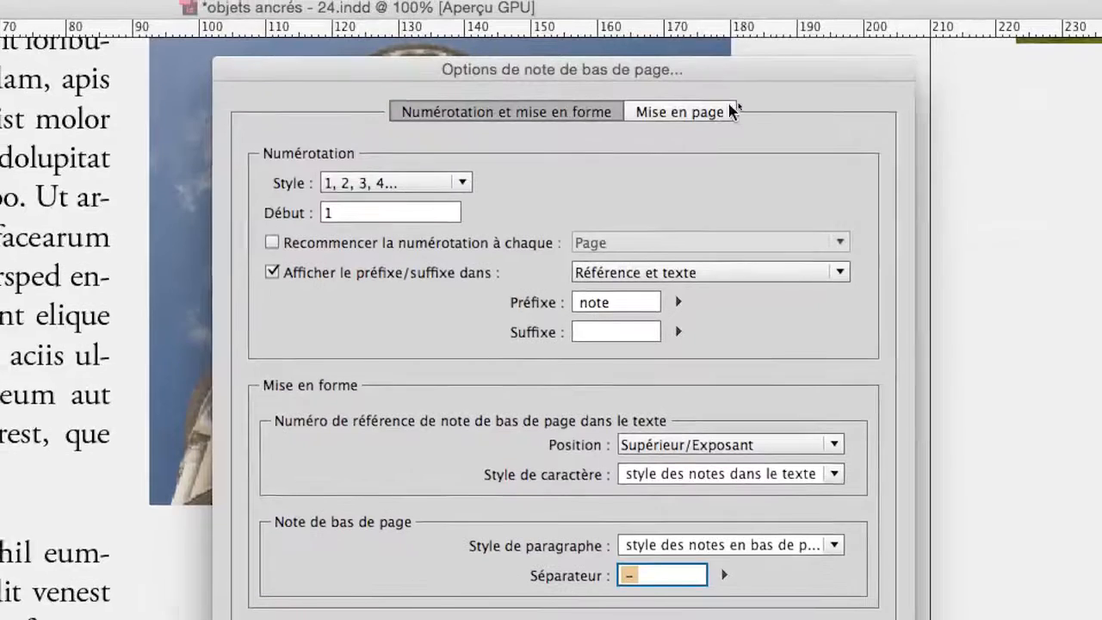
Step: Set the width of the rule above the footnotes to 150 mm in the Mise en page settings and accept the options
{"action": "left_click", "coordinate": [848, 73]}
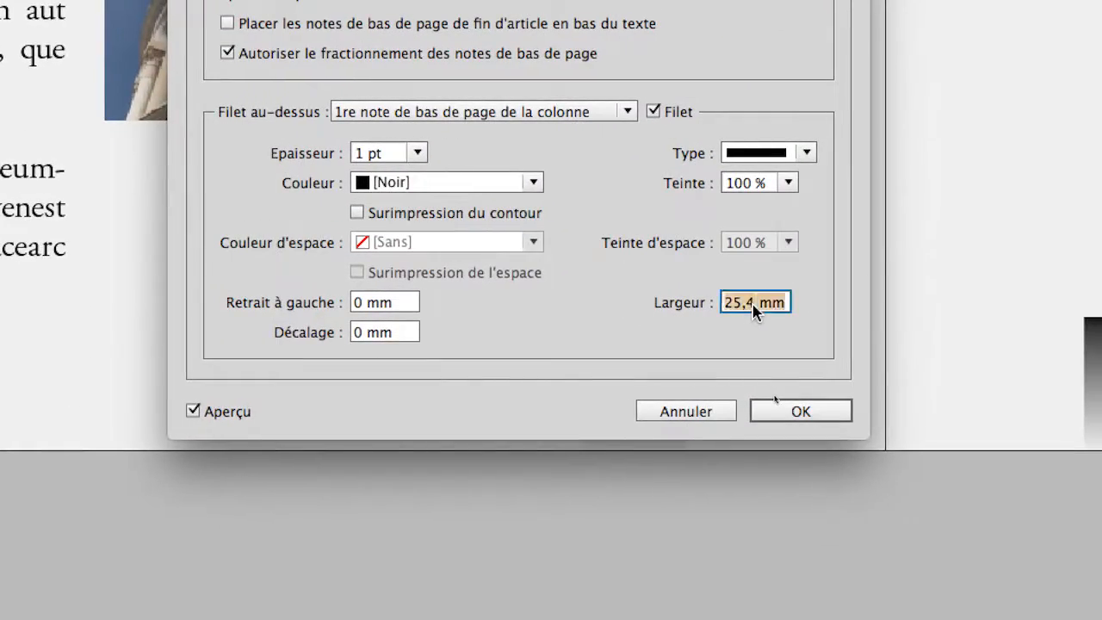
{"action": "left_click_drag", "start_coordinate": [754, 311], "coordinate": [725, 311]}
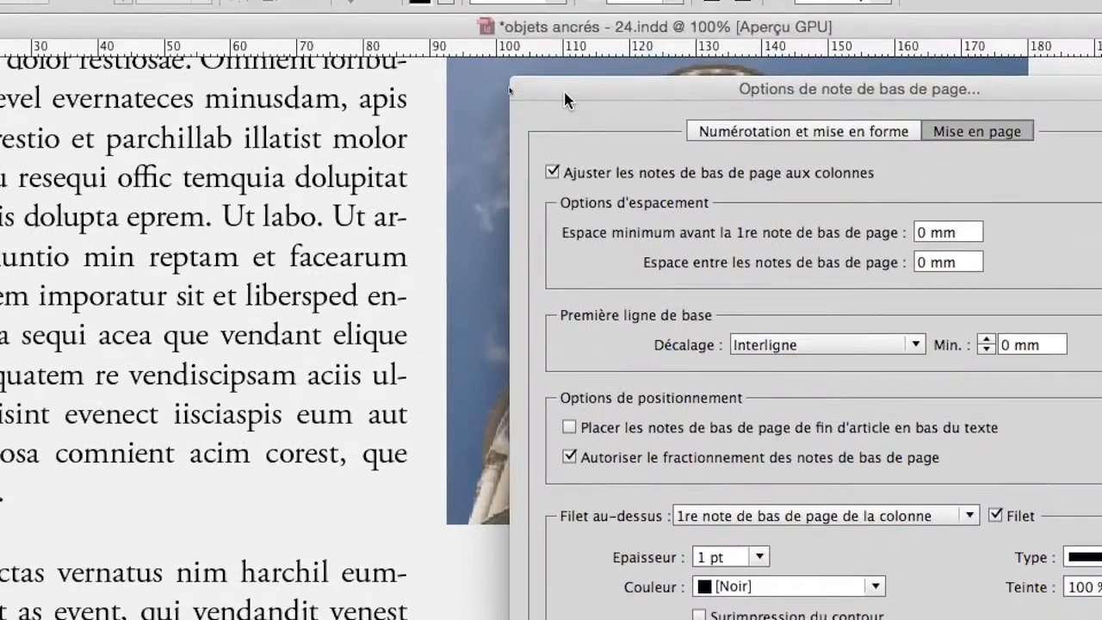
{"action": "left_click_drag", "start_coordinate": [564, 92], "coordinate": [934, 207]}
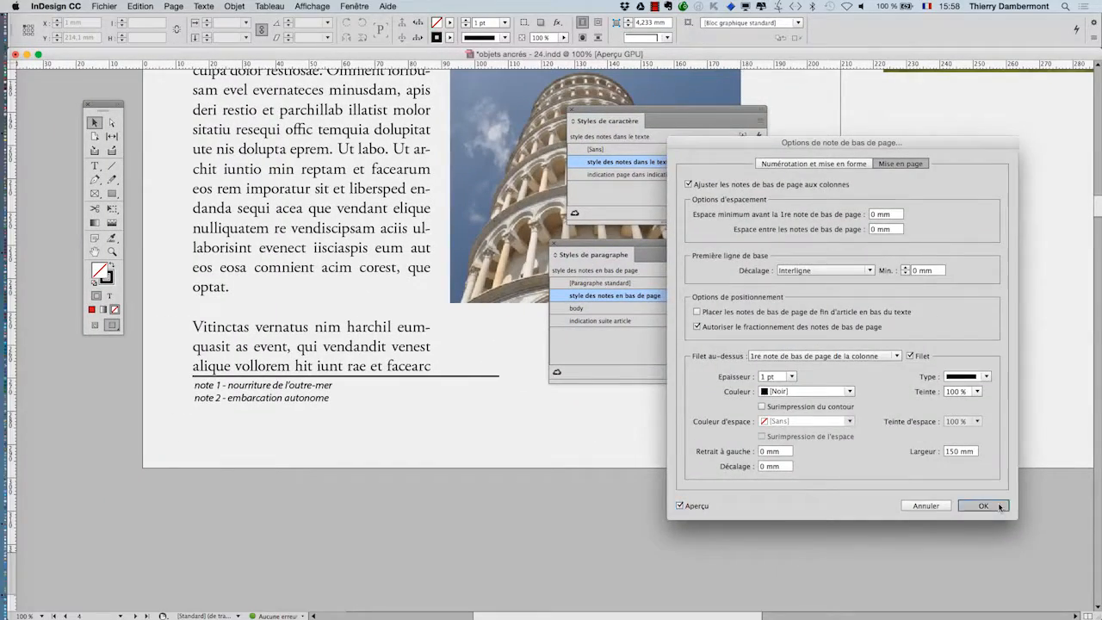
{"action": "left_click", "coordinate": [983, 505]}
Step: Reopen the document footnote options and set the thickness of the rule above the footnotes to 0,5 pt
{"action": "scroll", "coordinate": [364, 414], "scroll_direction": "down", "scroll_amount": 2}
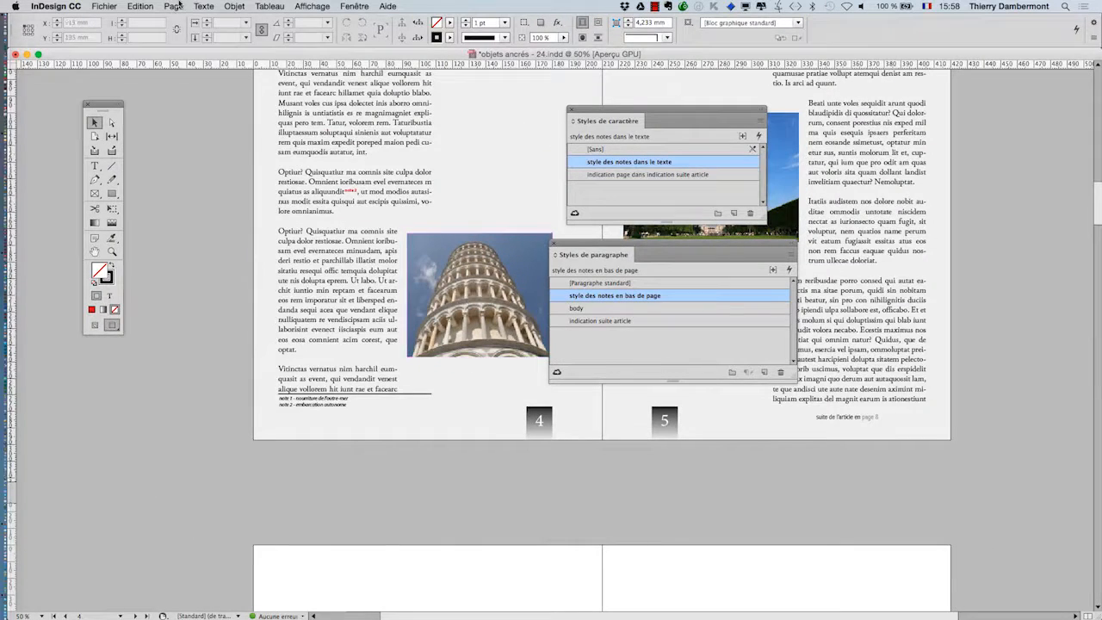
{"action": "left_click", "coordinate": [206, 6]}
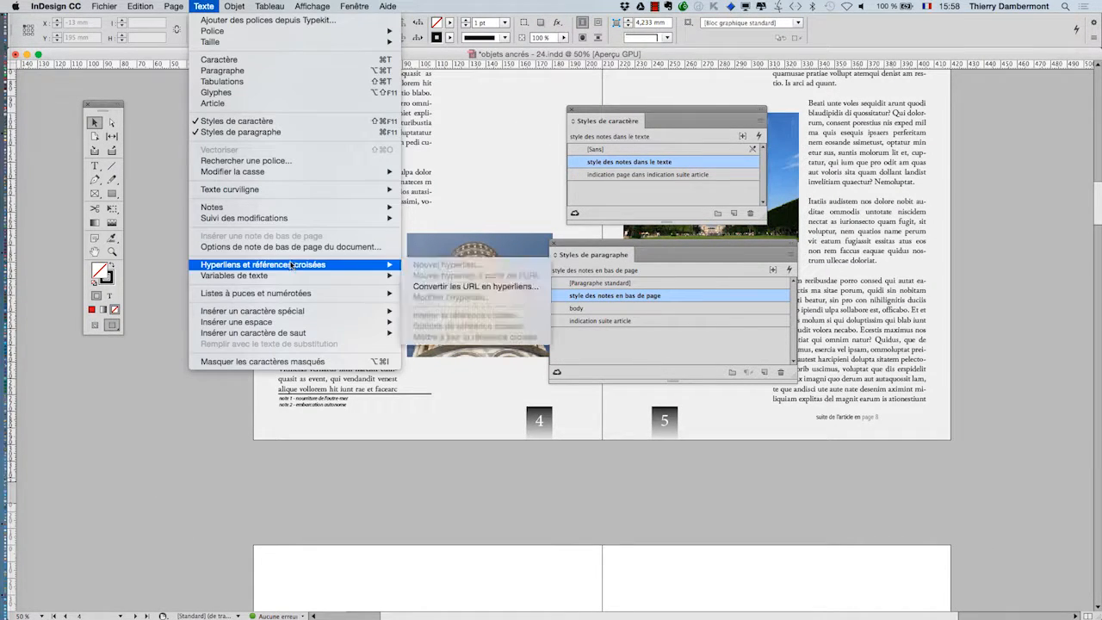
{"action": "left_click", "coordinate": [292, 248]}
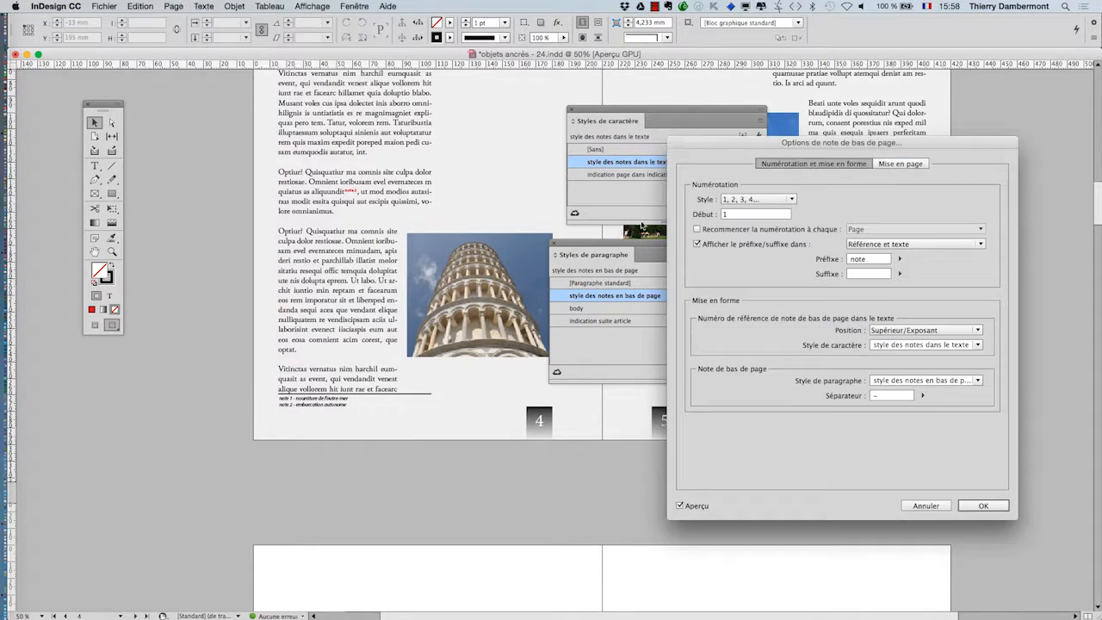
{"action": "left_click", "coordinate": [898, 164]}
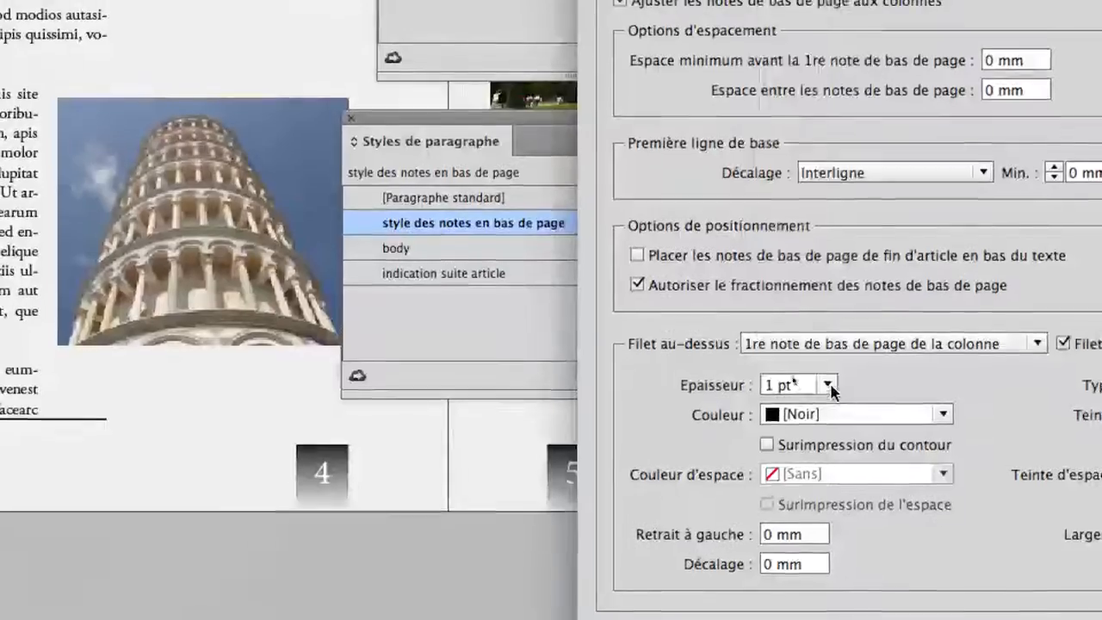
{"action": "left_click", "coordinate": [665, 345]}
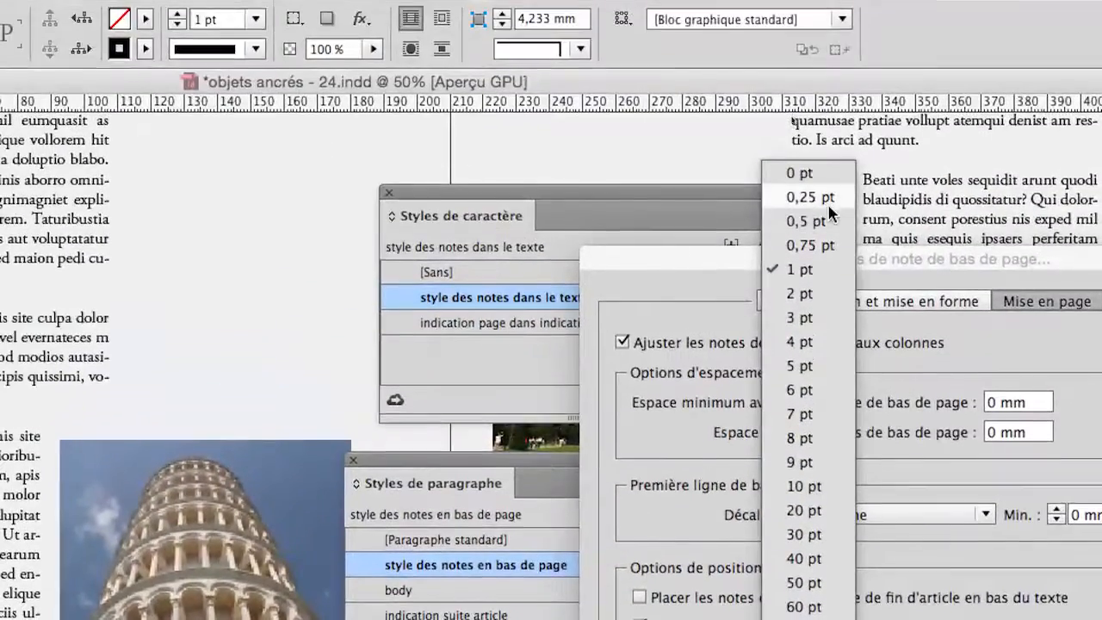
{"action": "left_click", "coordinate": [823, 223]}
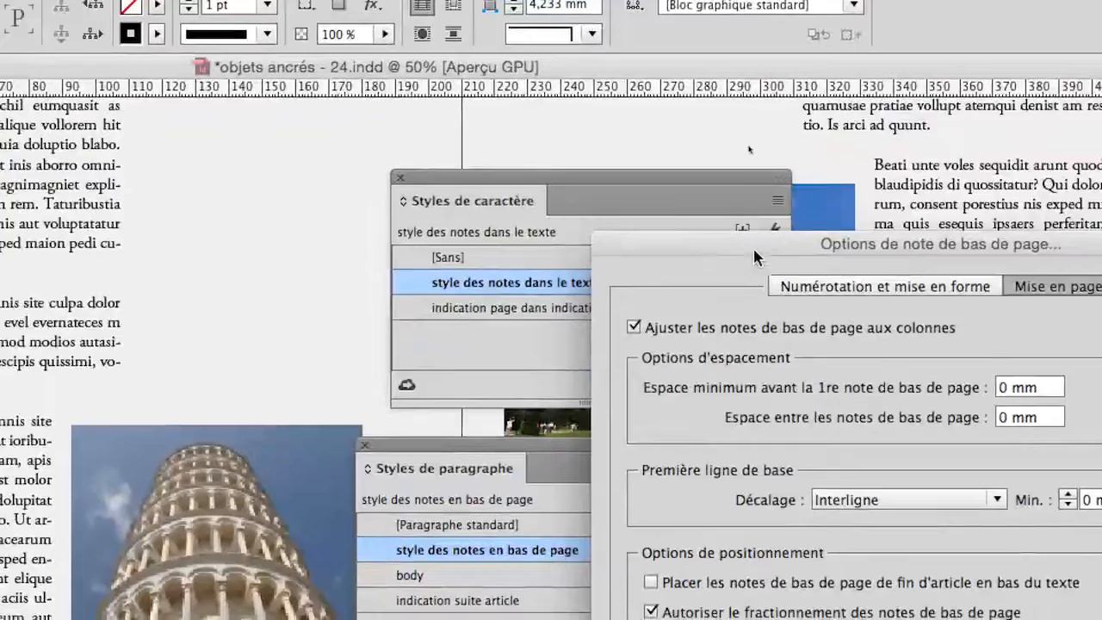
Step: Set the offset of the footnote rule to 2 mm and check the Filet au-dessus choices
{"action": "left_click_drag", "start_coordinate": [755, 251], "coordinate": [576, 227]}
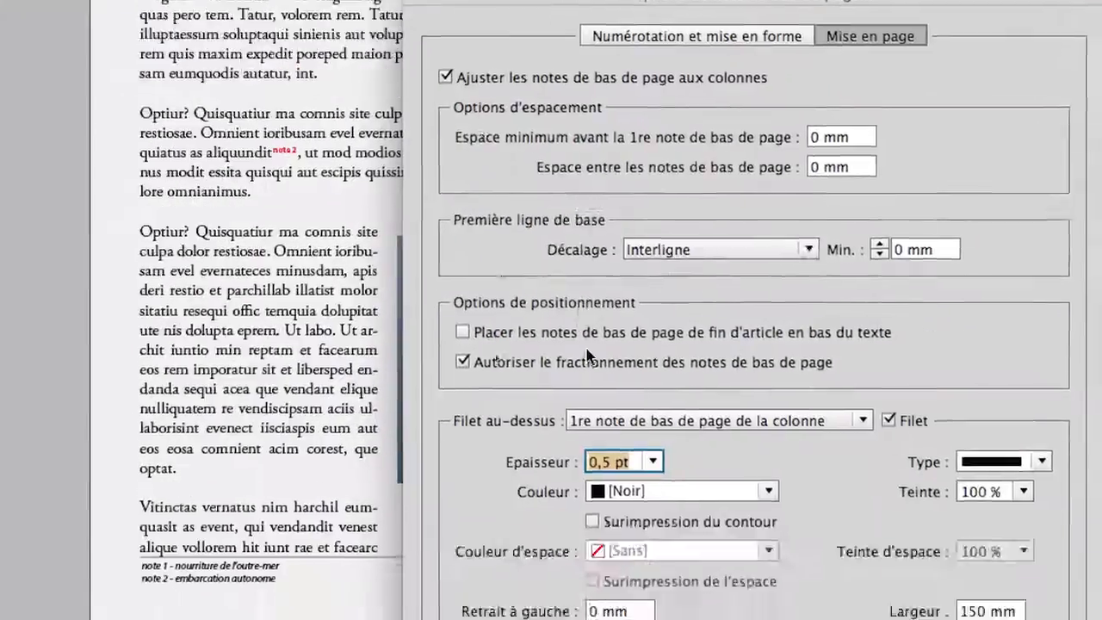
{"action": "double_click", "coordinate": [590, 452]}
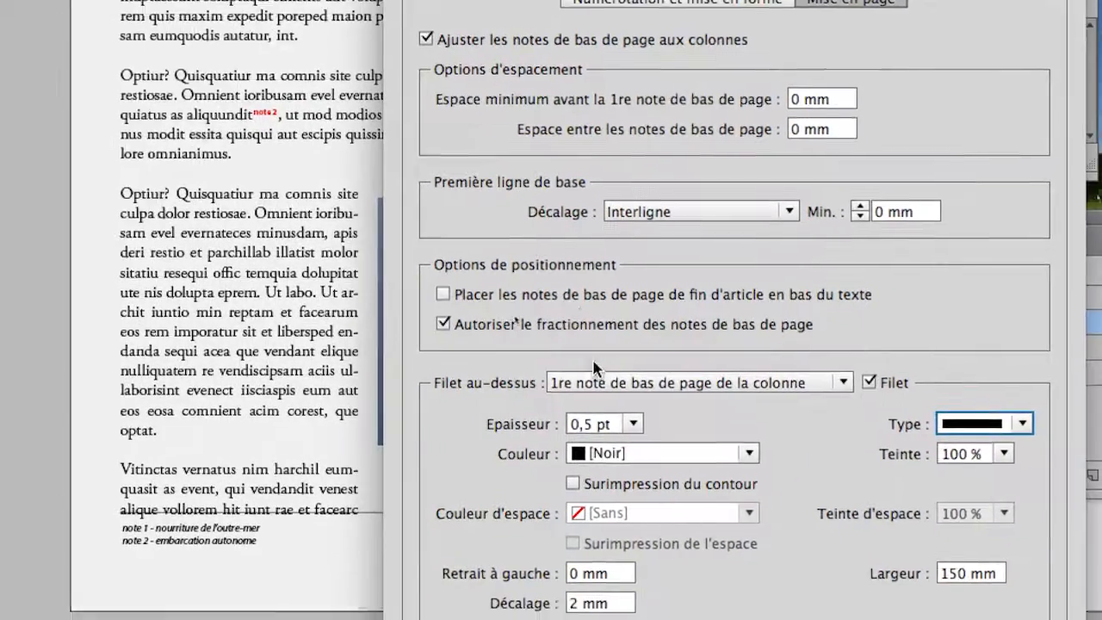
{"action": "left_click", "coordinate": [581, 372]}
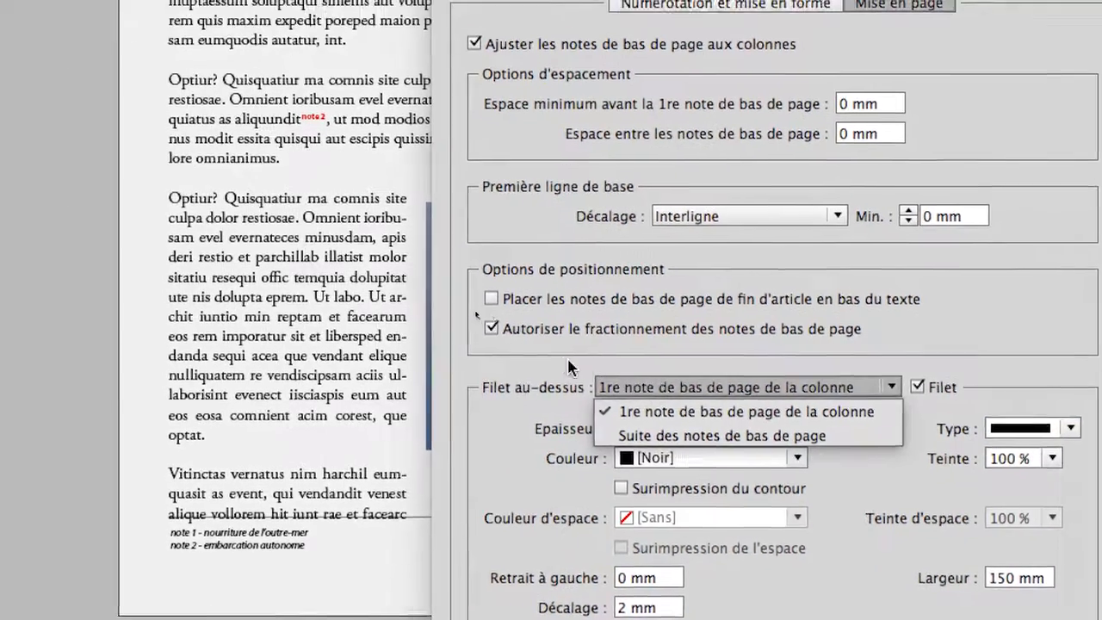
{"action": "left_click", "coordinate": [518, 353]}
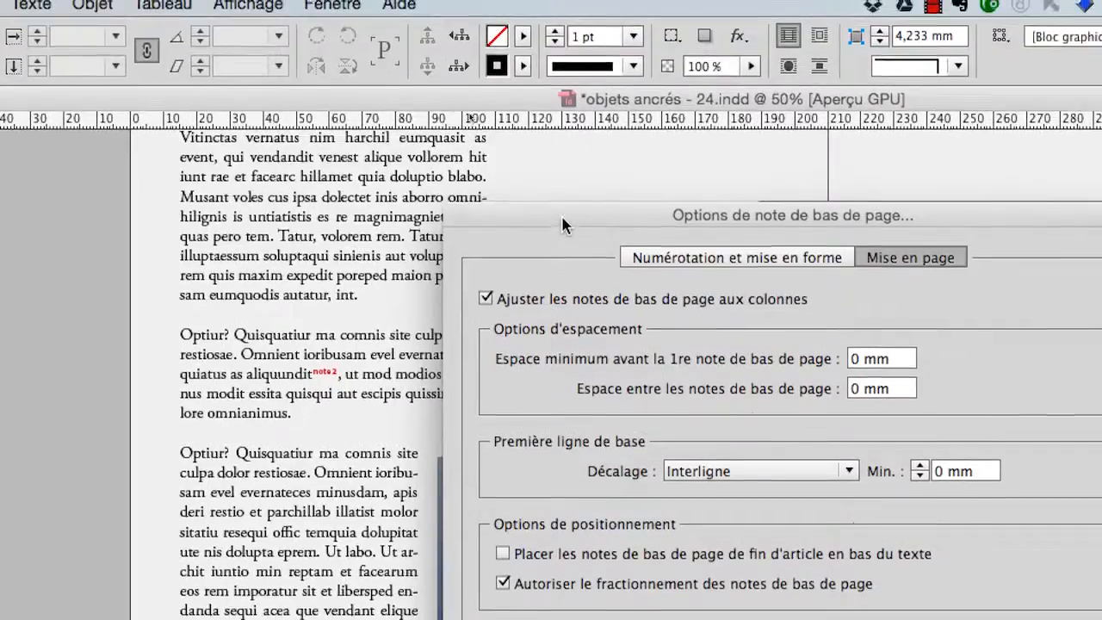
Step: Try 5 mm and 10 mm as the minimum space before the first footnote, and return it to 5 mm
{"action": "left_click_drag", "start_coordinate": [563, 217], "coordinate": [571, 415]}
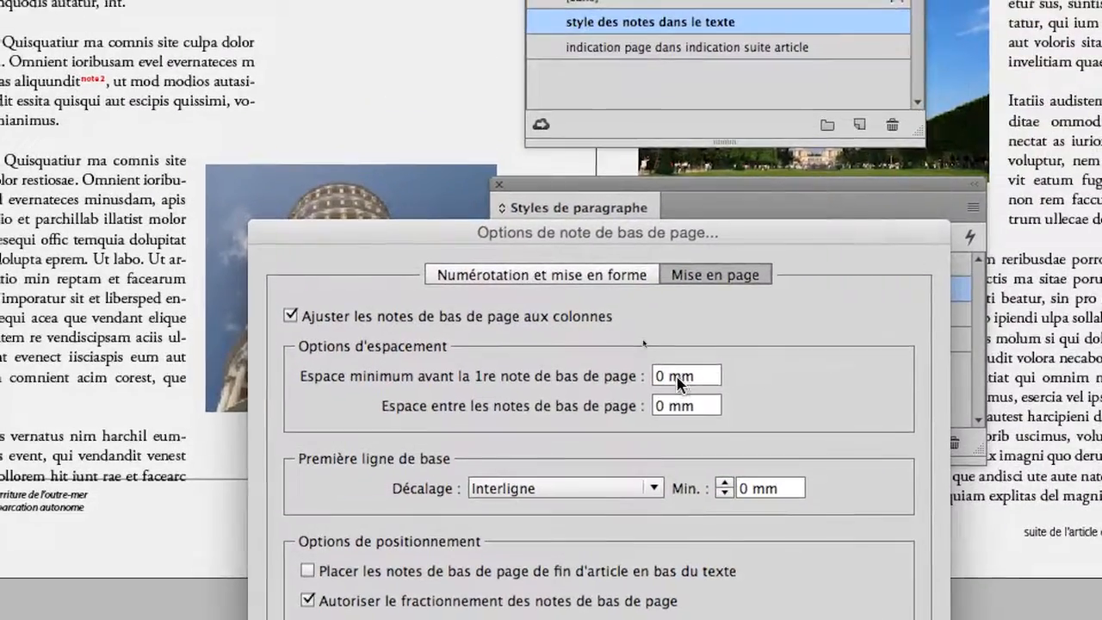
{"action": "double_click", "coordinate": [673, 379]}
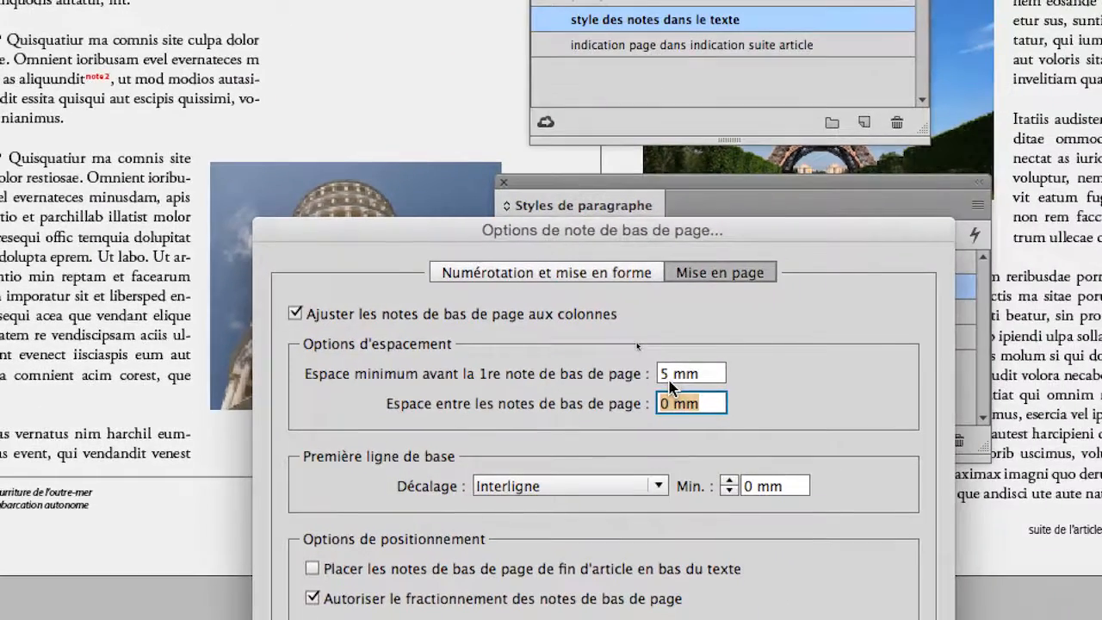
{"action": "left_click", "coordinate": [869, 328]}
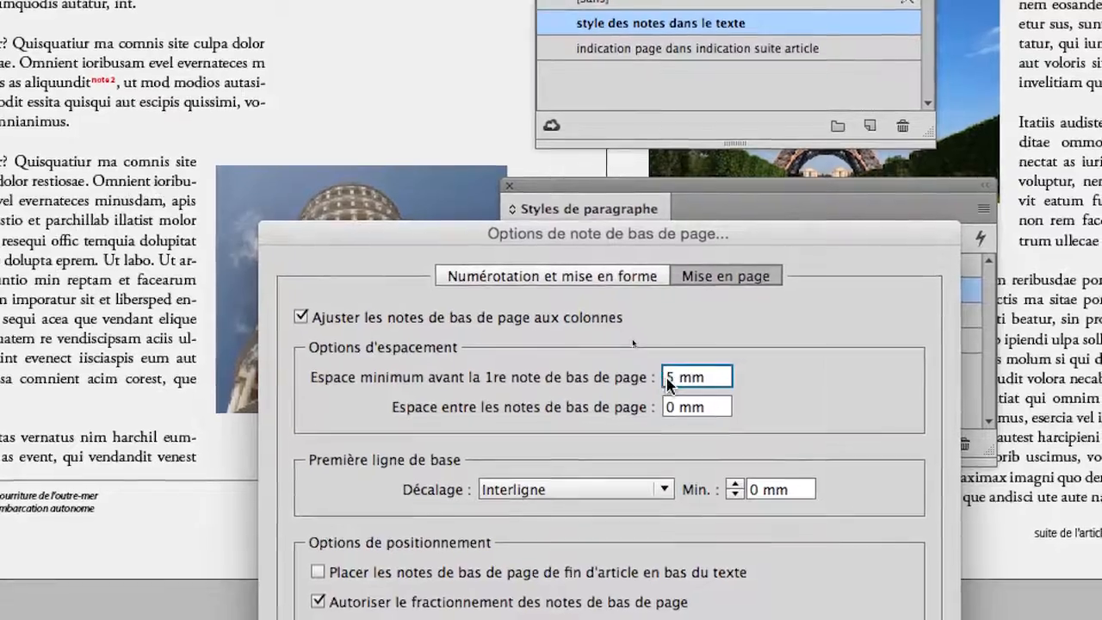
{"action": "double_click", "coordinate": [669, 379]}
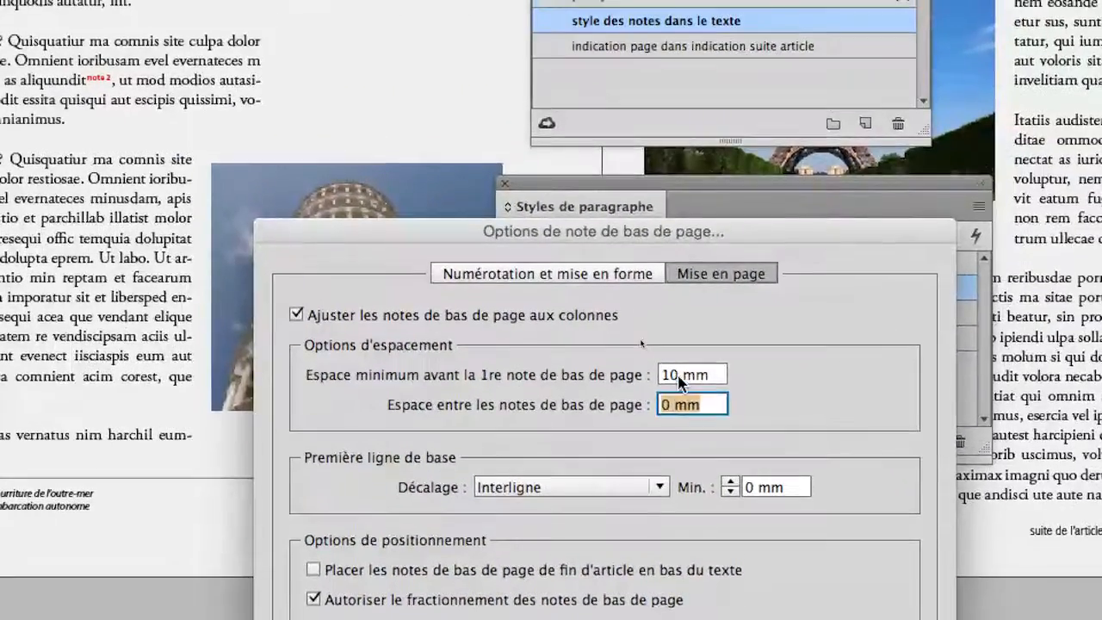
{"action": "left_click_drag", "start_coordinate": [681, 366], "coordinate": [662, 366]}
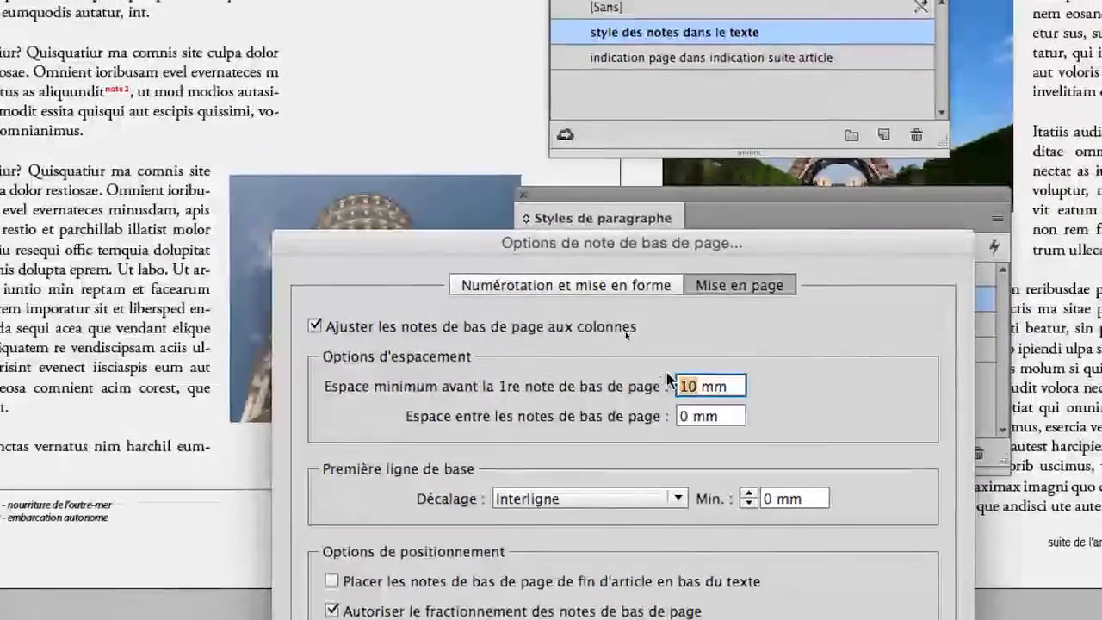
{"action": "type", "text": "5"}
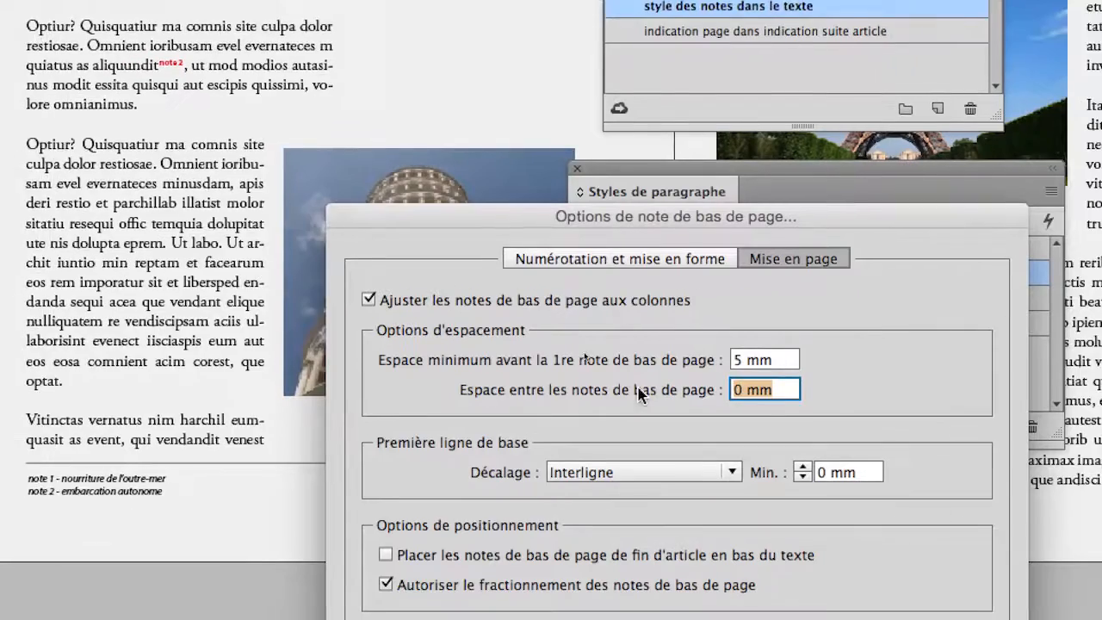
Step: Set the space between footnotes to 2 mm and the minimum space before the first footnote to 15 mm
{"action": "left_click", "coordinate": [674, 392]}
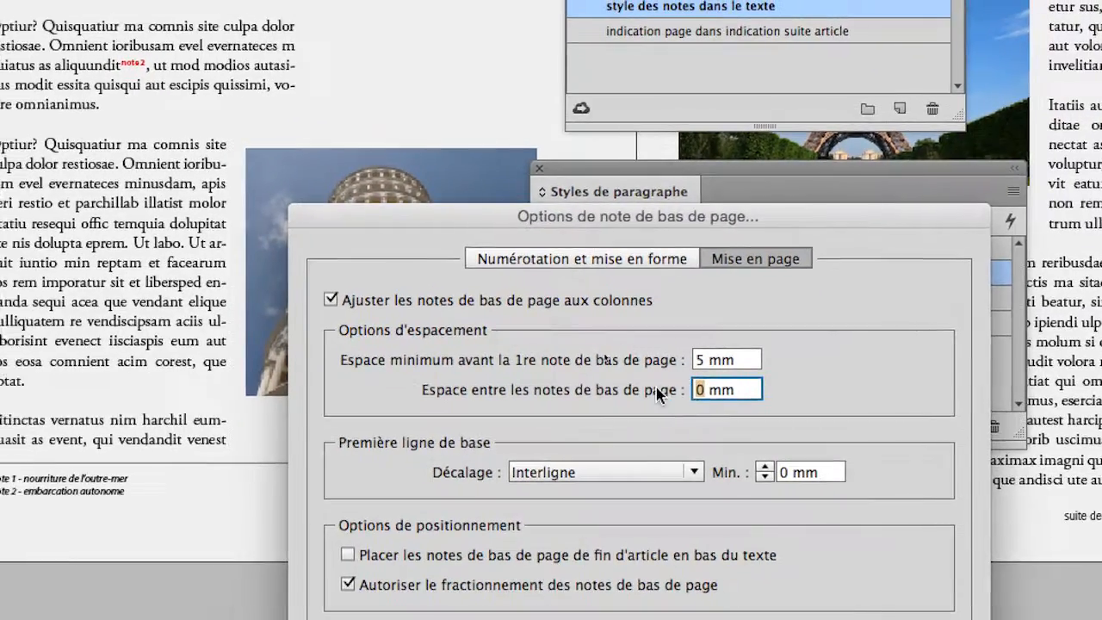
{"action": "type", "text": "2"}
{"action": "key", "text": "Tab"}
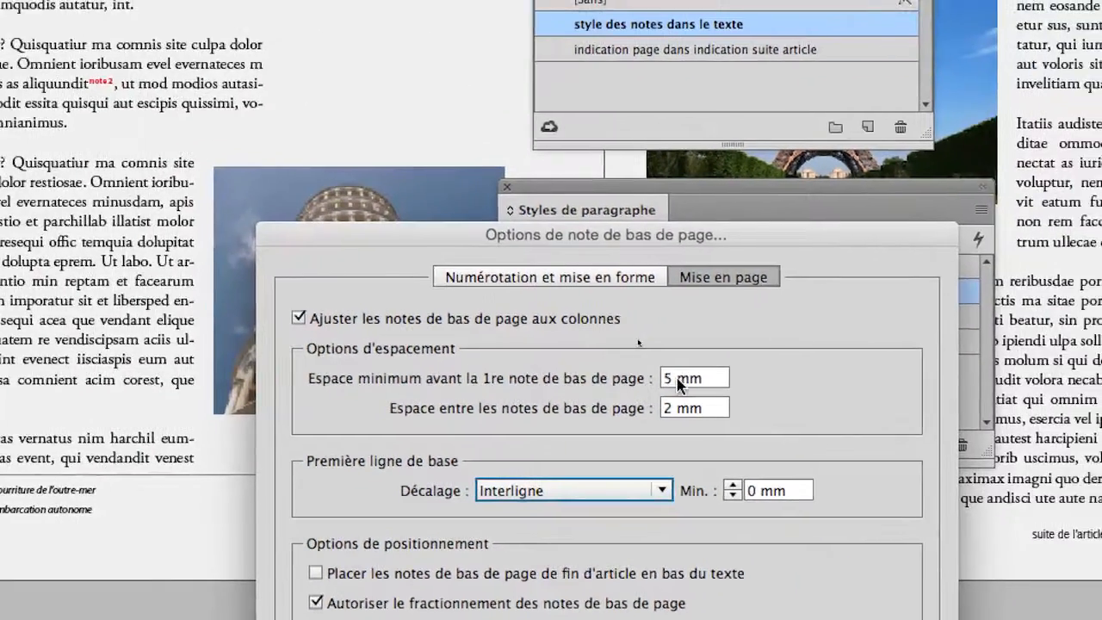
{"action": "left_click_drag", "start_coordinate": [699, 373], "coordinate": [669, 377]}
{"action": "type", "text": "15"}
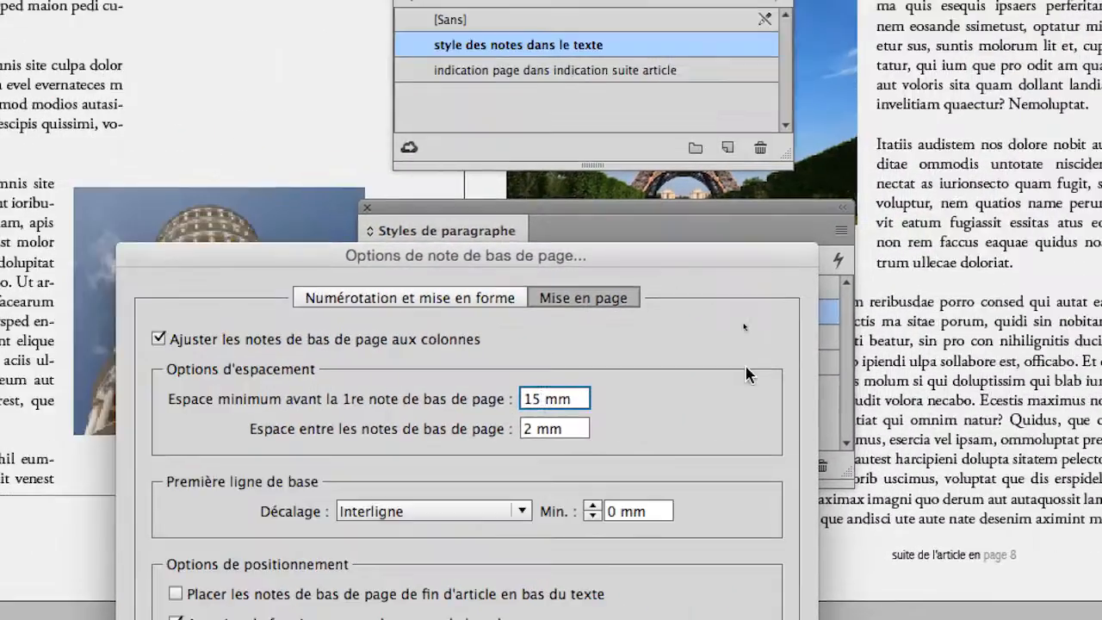
{"action": "key", "text": "Tab"}
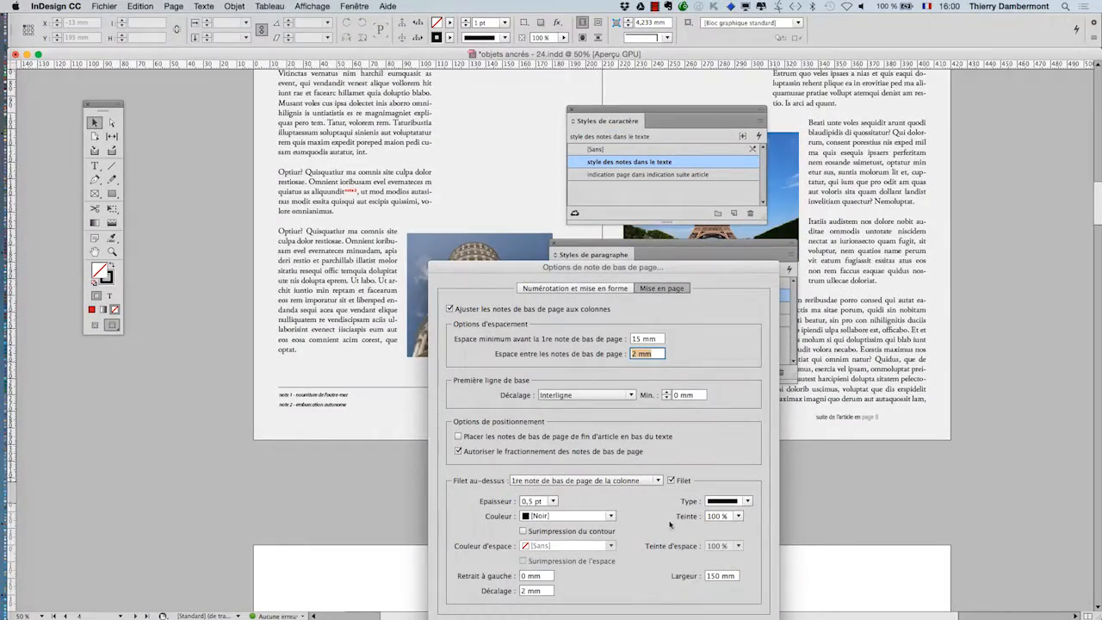
Step: Reposition the footnote options dialog beside the notes and review the Numérotation et mise en forme settings
{"action": "left_click_drag", "start_coordinate": [626, 276], "coordinate": [706, 163]}
{"action": "left_click", "coordinate": [667, 182]}
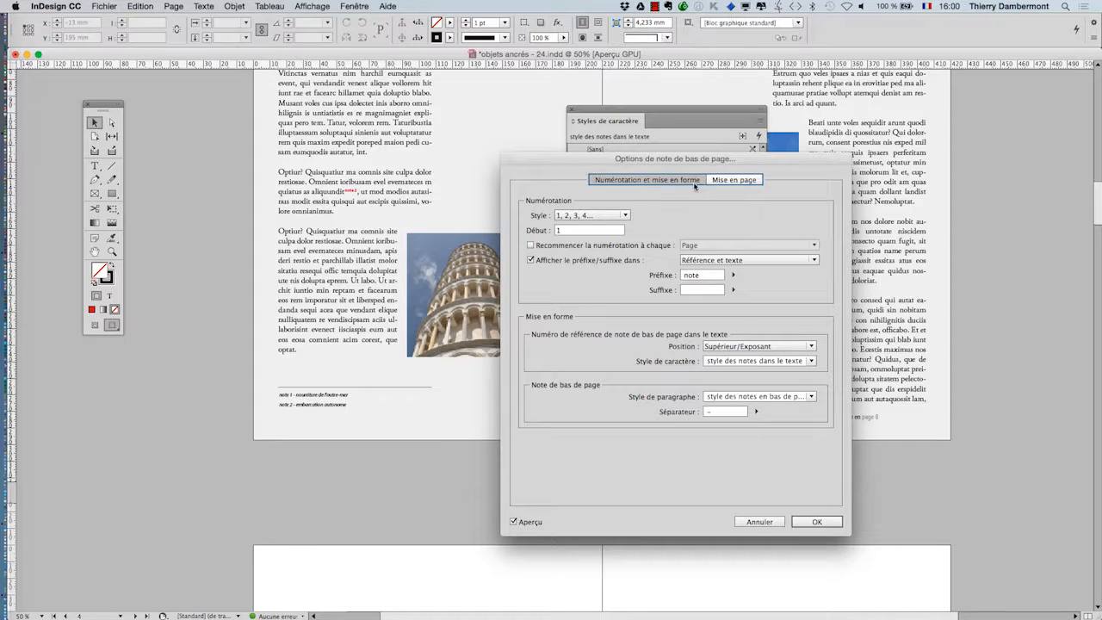
{"action": "mouse_move", "coordinate": [701, 158]}
{"action": "left_mouse_down"}
{"action": "mouse_move", "coordinate": [1017, 368]}
{"action": "mouse_move", "coordinate": [704, 203]}
{"action": "mouse_move", "coordinate": [697, 147]}
{"action": "left_mouse_up"}
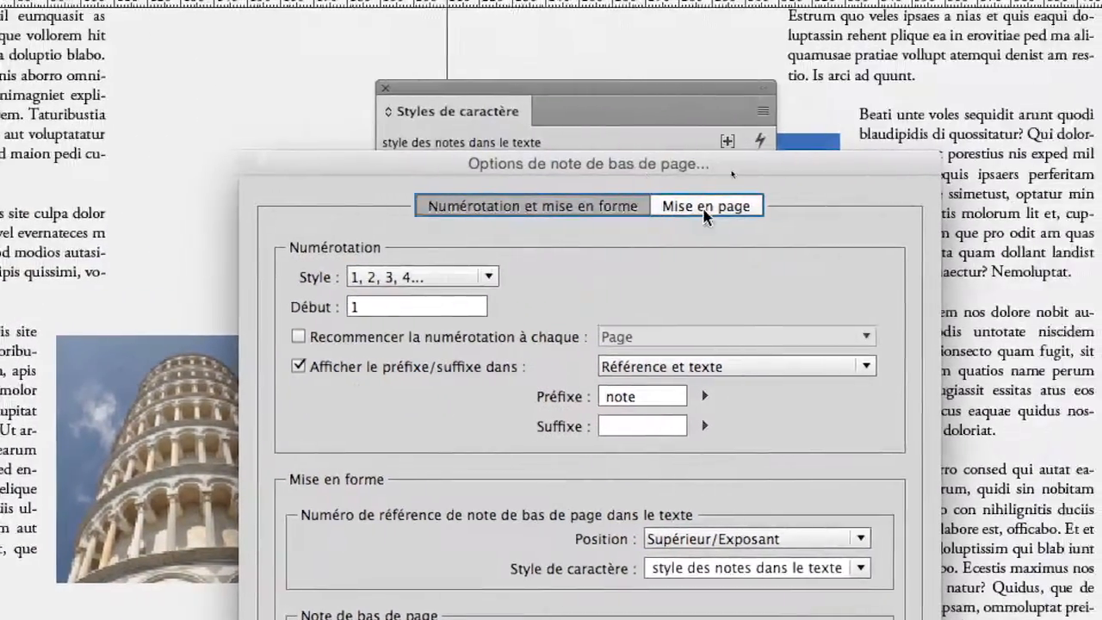
Step: Check the Mise en page settings of the footnote options and apply them to the document
{"action": "left_click", "coordinate": [780, 121]}
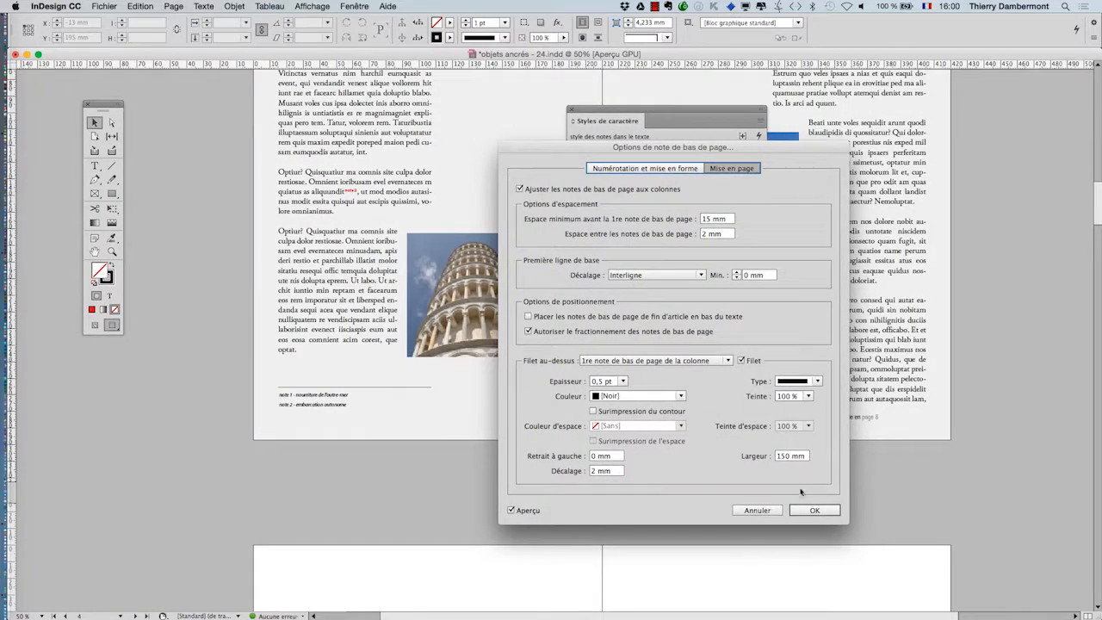
{"action": "left_click", "coordinate": [813, 512]}
Step: Reopen the document's footnote options to review the numbering and formatting settings, and close them without applying changes
{"action": "left_click", "coordinate": [200, 6]}
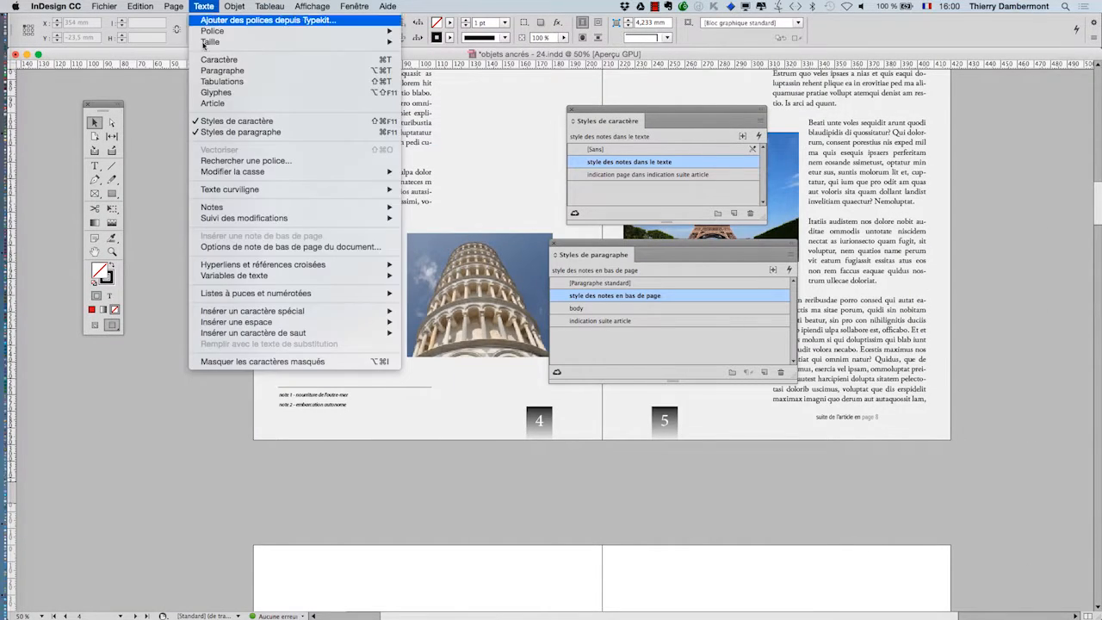
{"action": "left_click", "coordinate": [259, 247]}
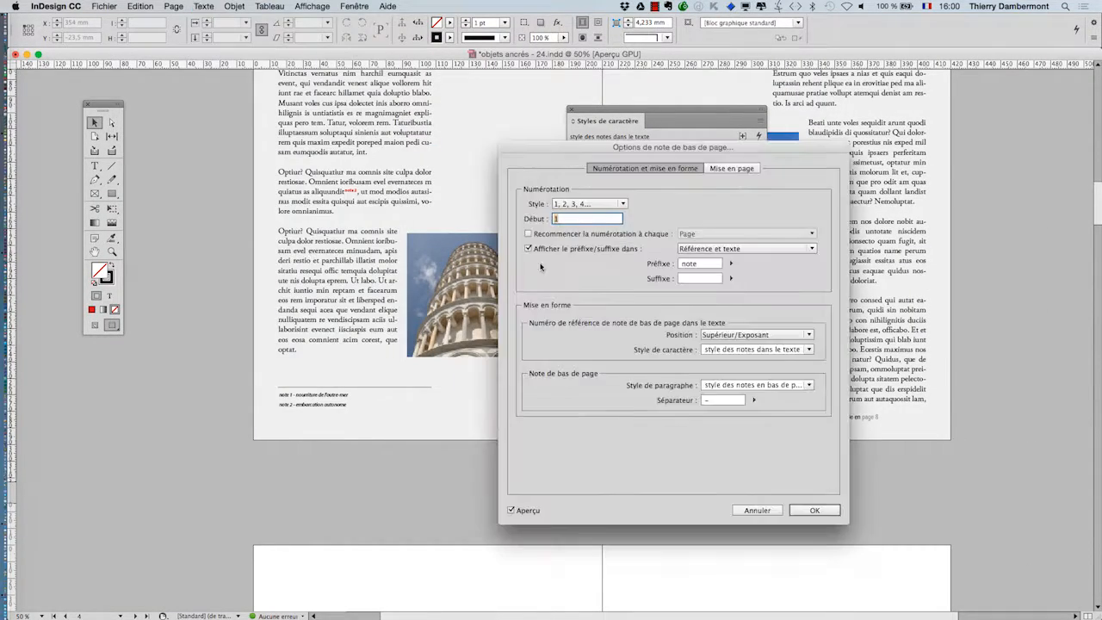
{"action": "left_click", "coordinate": [757, 511]}
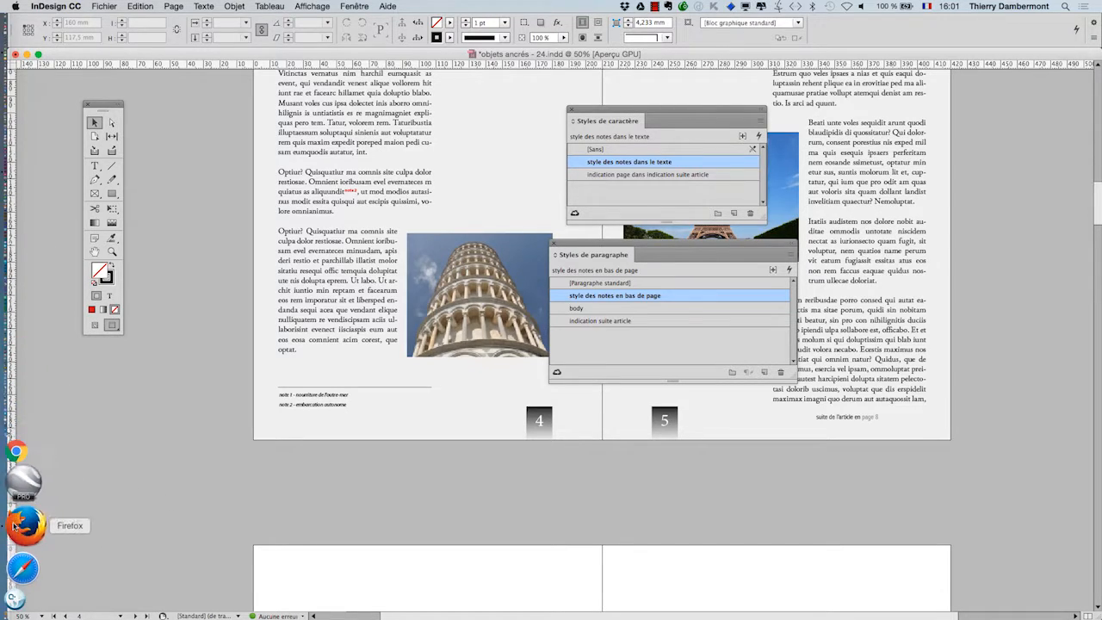
Step: Switch to Firefox and read the InDesignSecrets forum topic on footnotes from the "footnote indesign plugin" search results
{"action": "left_click", "coordinate": [14, 522]}
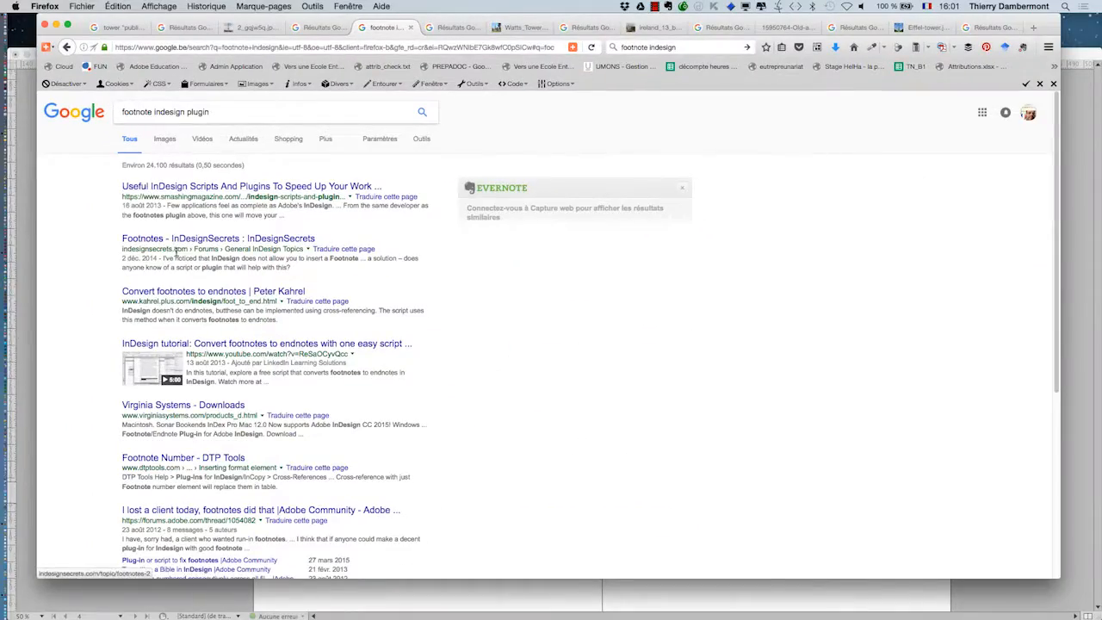
{"action": "middle_click", "coordinate": [174, 241]}
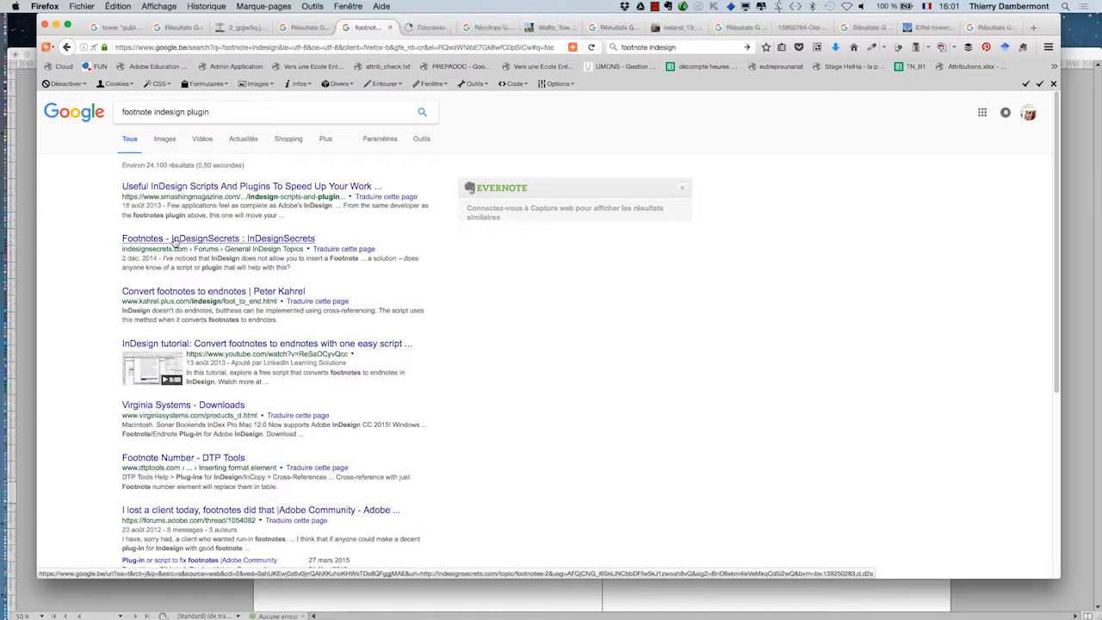
{"action": "left_click", "coordinate": [437, 28]}
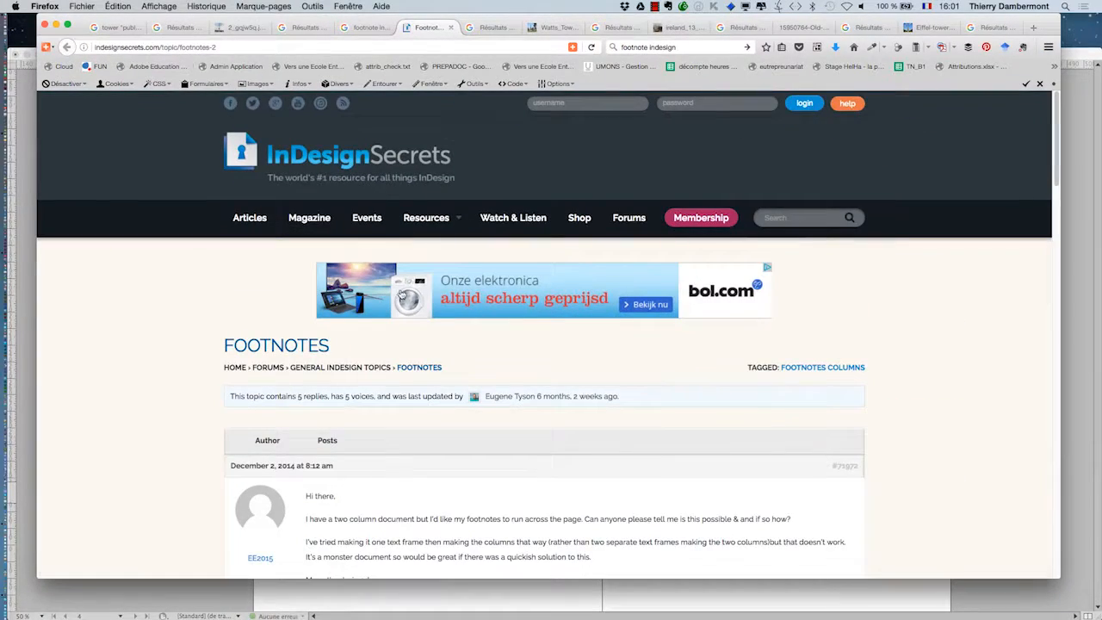
{"action": "scroll", "coordinate": [402, 294], "scroll_direction": "down", "scroll_amount": 3}
{"action": "scroll", "coordinate": [402, 294], "scroll_direction": "down", "scroll_amount": 10}
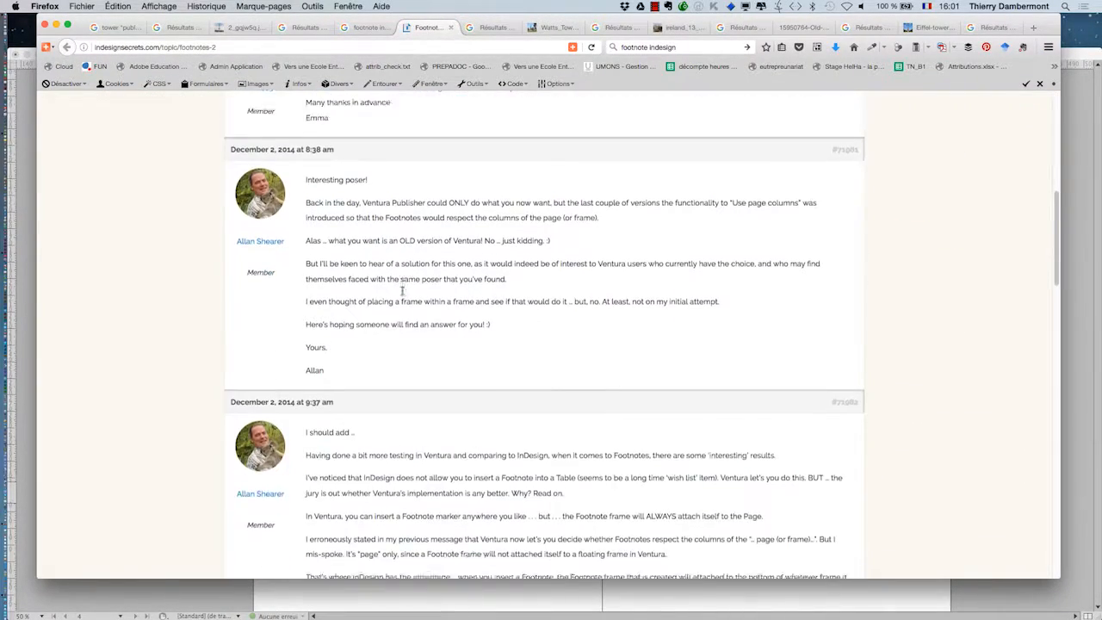
{"action": "scroll", "coordinate": [402, 294], "scroll_direction": "down", "scroll_amount": 10}
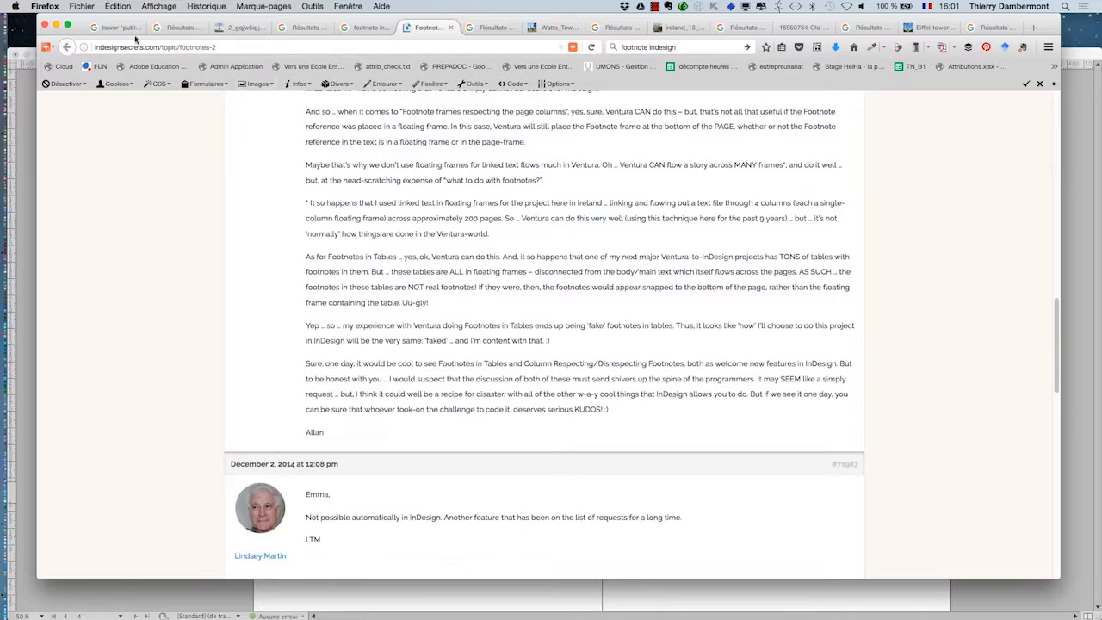
Step: Return to the Google results and look through the remaining entries on InDesign footnote plug-ins and scripts
{"action": "left_click", "coordinate": [351, 31]}
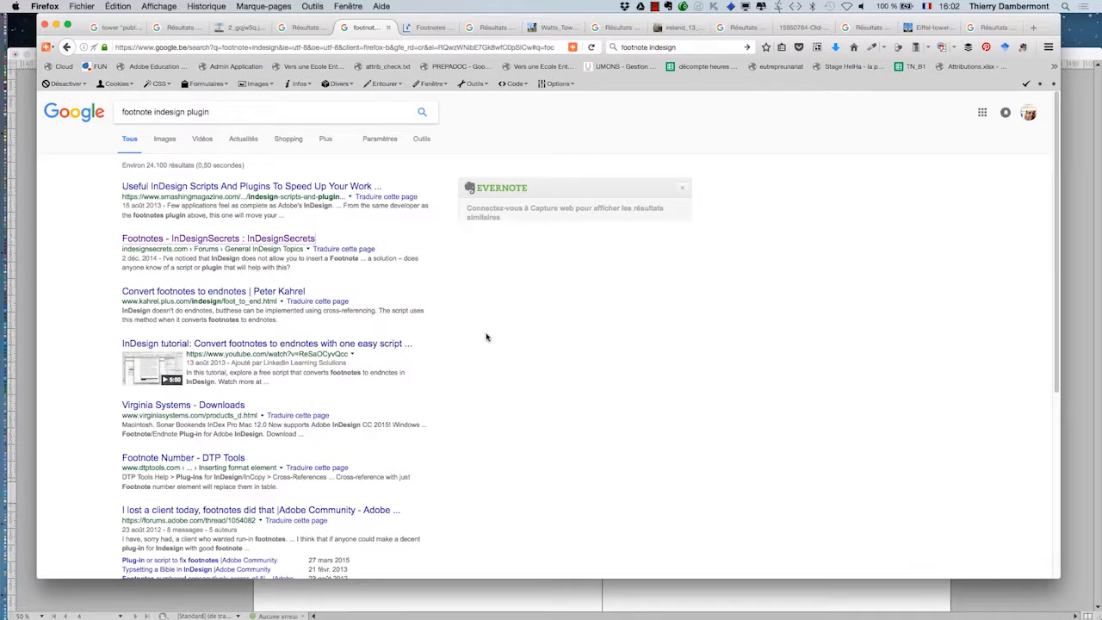
{"action": "scroll", "coordinate": [486, 337], "scroll_direction": "down", "scroll_amount": 2}
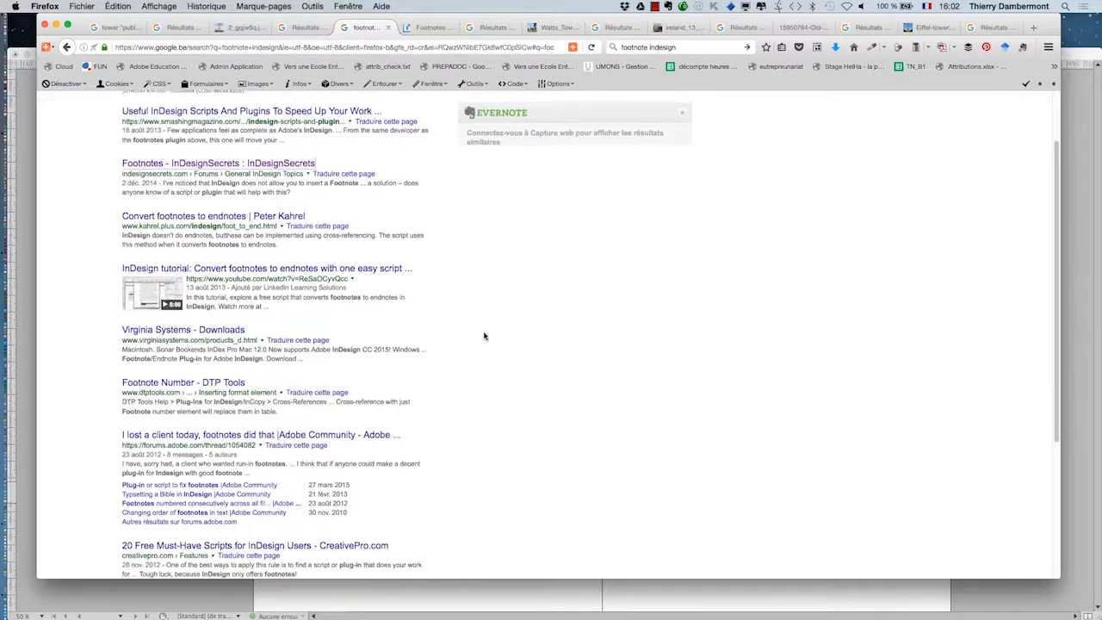
{"action": "scroll", "coordinate": [484, 337], "scroll_direction": "down", "scroll_amount": 3}
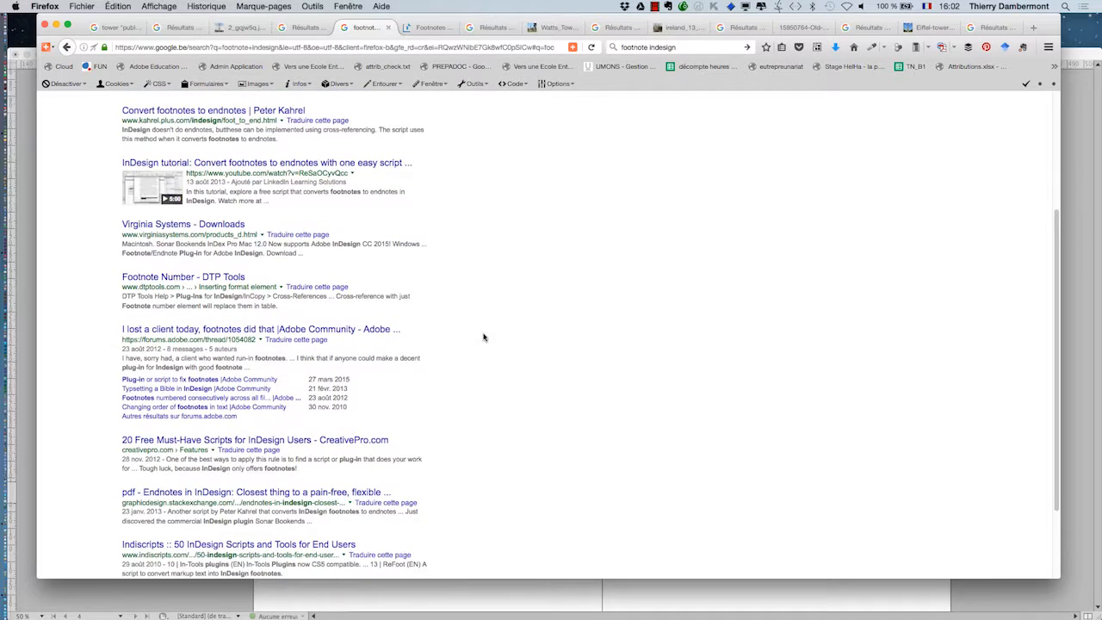
{"action": "scroll", "coordinate": [483, 337], "scroll_direction": "down", "scroll_amount": 2}
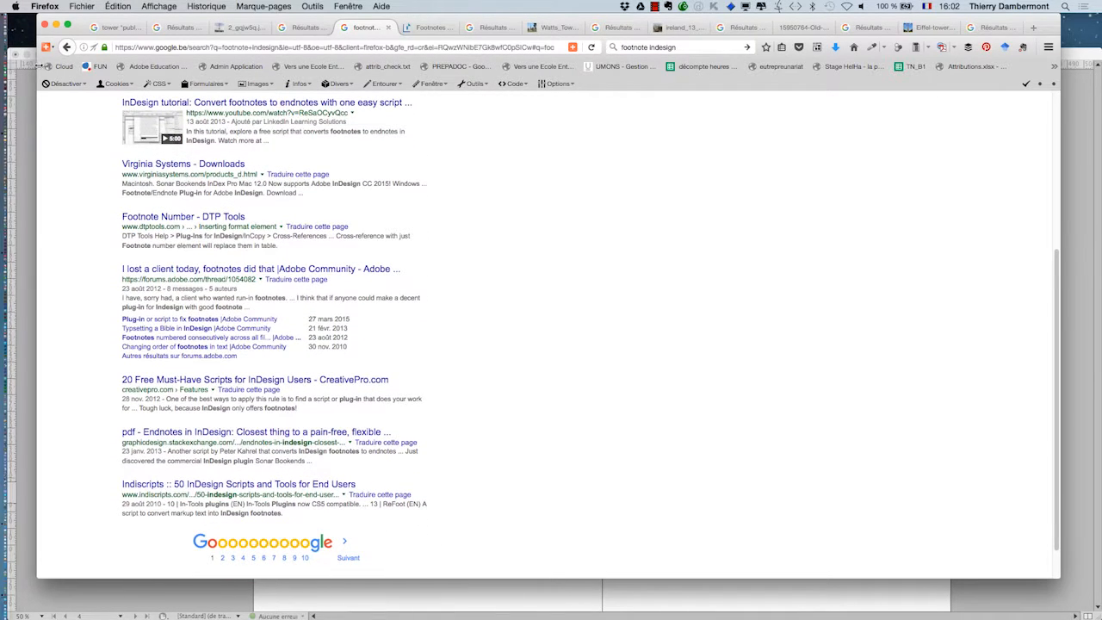
Step: Switch back to InDesign and move the Styles de caractère panel clear of the Eiffel Tower picture
{"action": "key", "text": "super+h"}
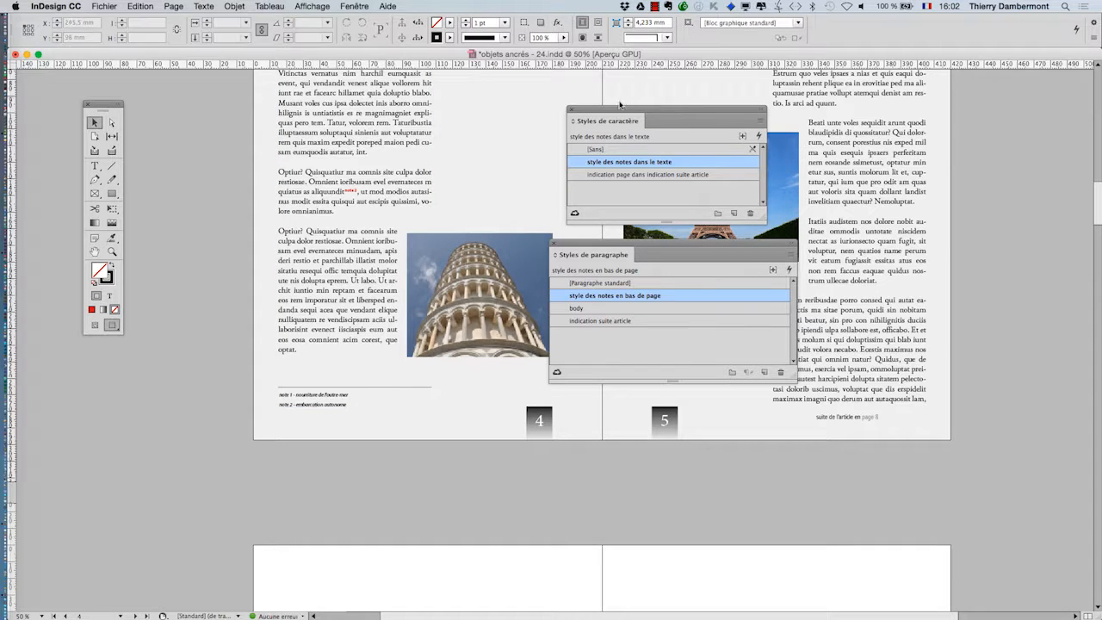
{"action": "left_click_drag", "start_coordinate": [603, 121], "coordinate": [937, 394]}
{"action": "left_click_drag", "start_coordinate": [695, 246], "coordinate": [691, 243]}
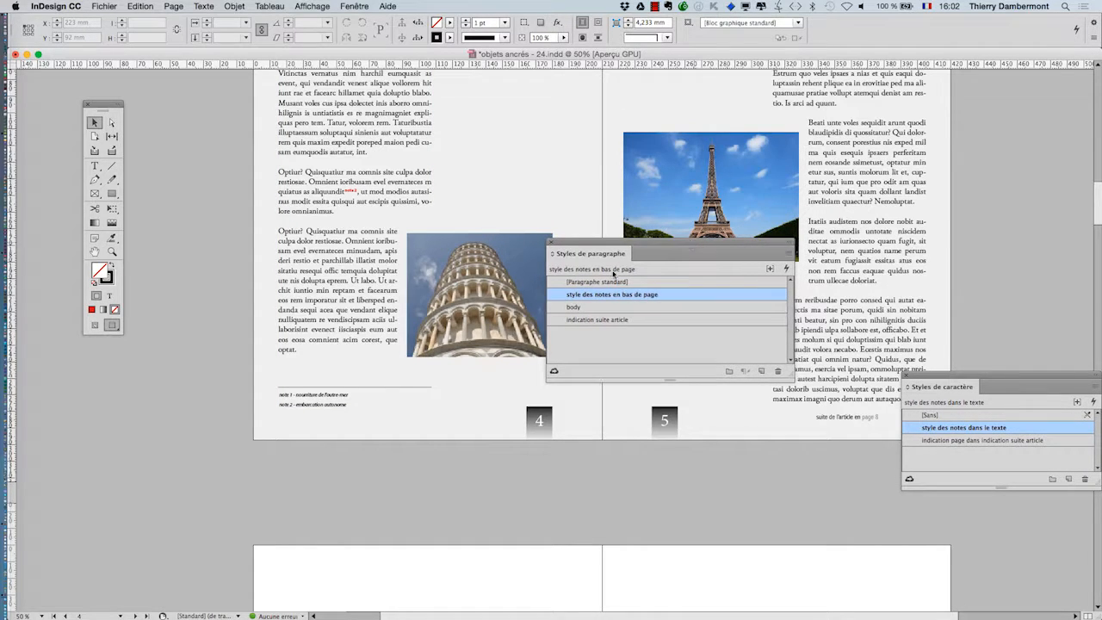
Step: Insert a footnote after the word "laborep" in the second paragraph of page 8
{"action": "scroll", "coordinate": [389, 308], "scroll_direction": "down", "scroll_amount": 10}
{"action": "scroll", "coordinate": [388, 308], "scroll_direction": "down", "scroll_amount": 10}
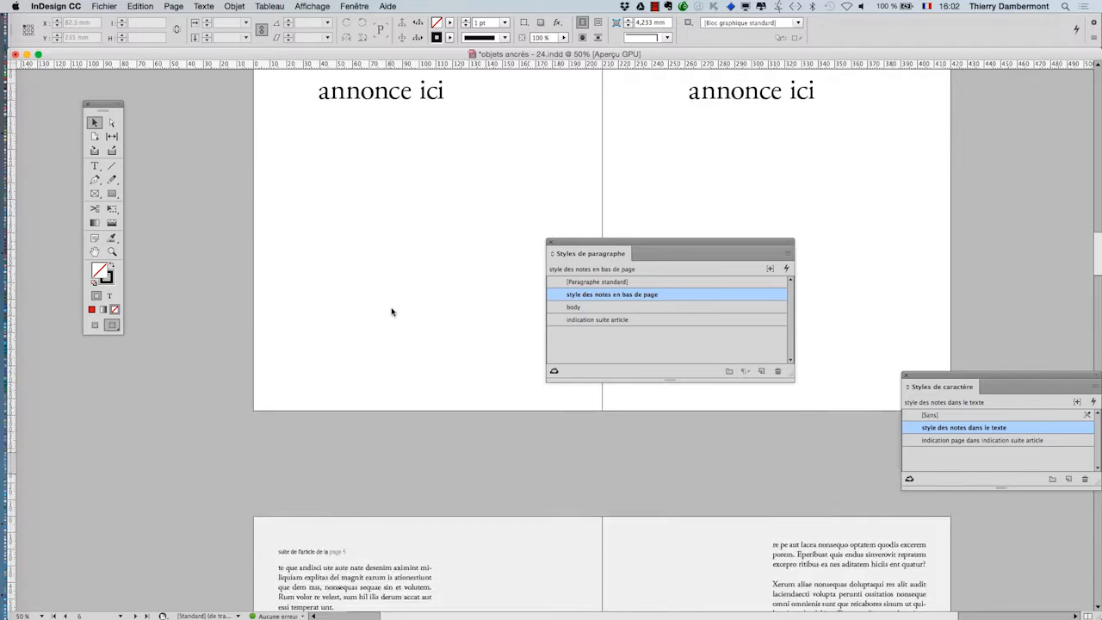
{"action": "key", "text": "super+1"}
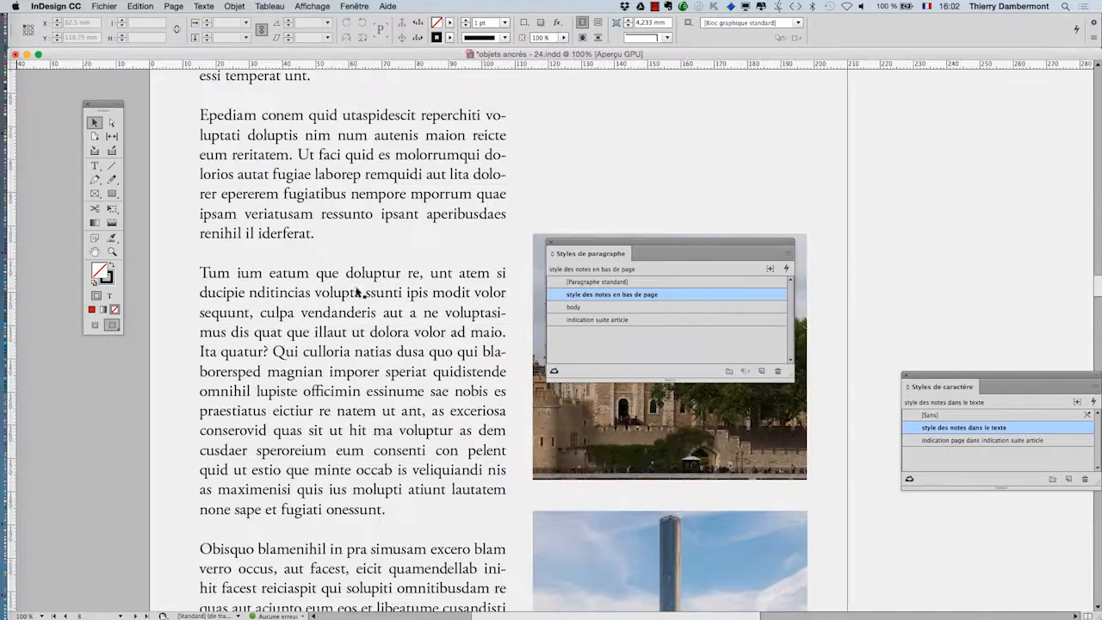
{"action": "left_click", "coordinate": [94, 166]}
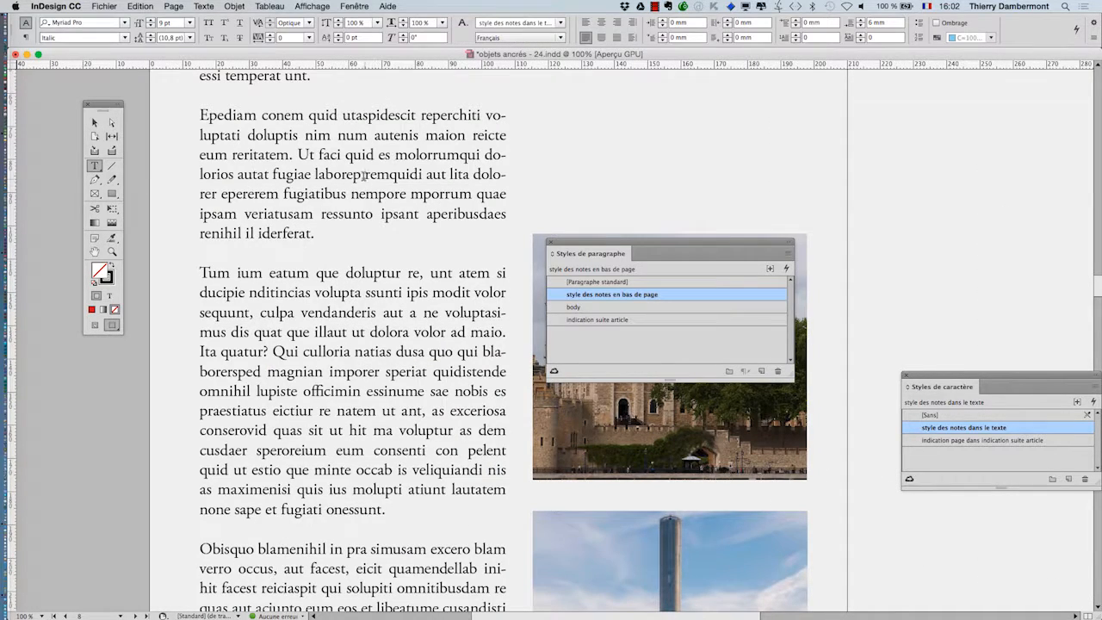
{"action": "left_click", "coordinate": [363, 175]}
{"action": "key", "text": "super+equal"}
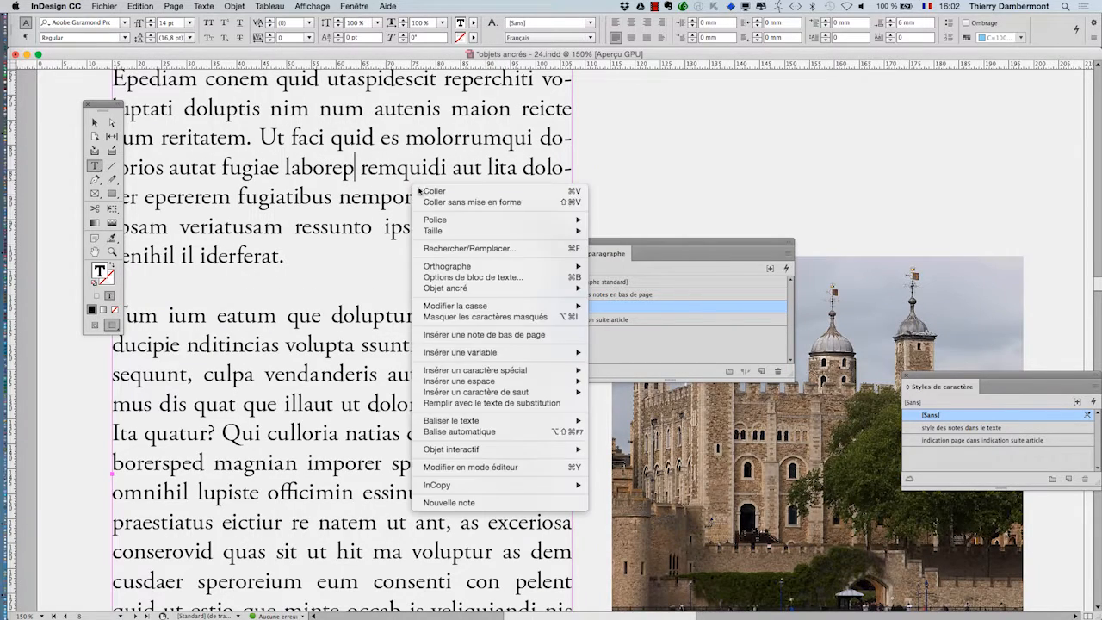
{"action": "right_click", "coordinate": [413, 184]}
{"action": "left_click", "coordinate": [520, 337]}
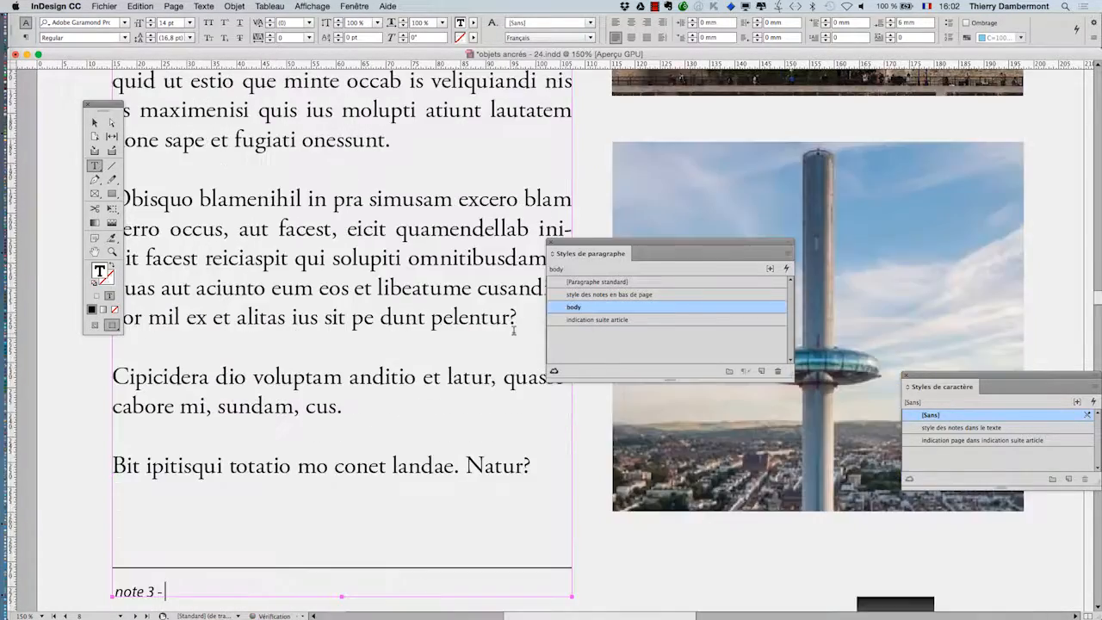
Step: Enter "brol de mer" as the text of the new footnote at the foot of page 8
{"action": "scroll", "coordinate": [441, 316], "scroll_direction": "down", "scroll_amount": 2}
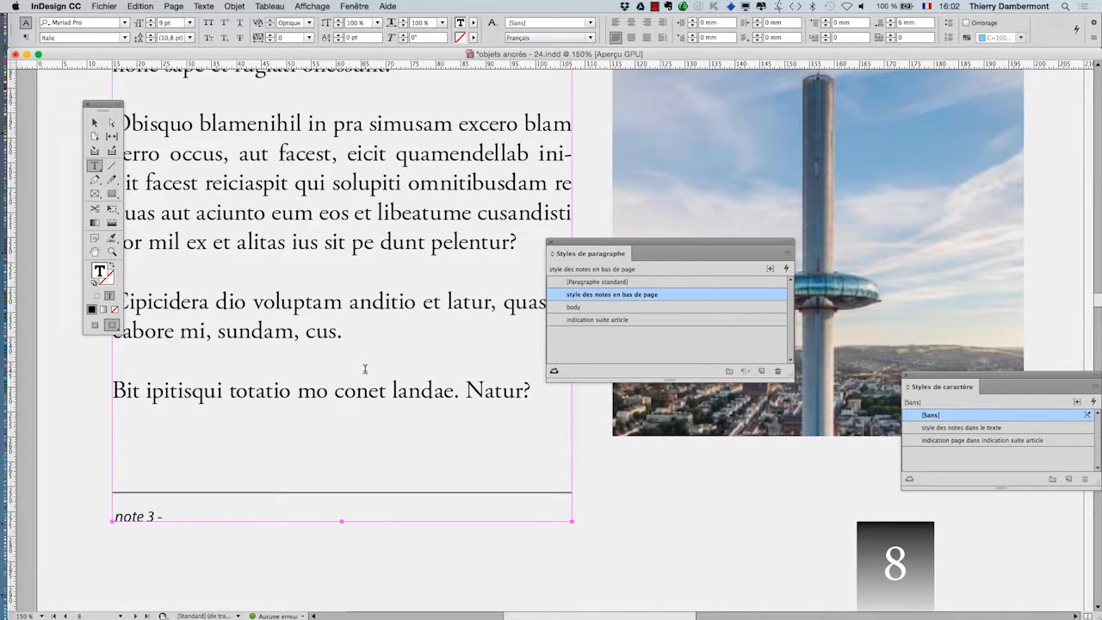
{"action": "type", "text": "brol d"}
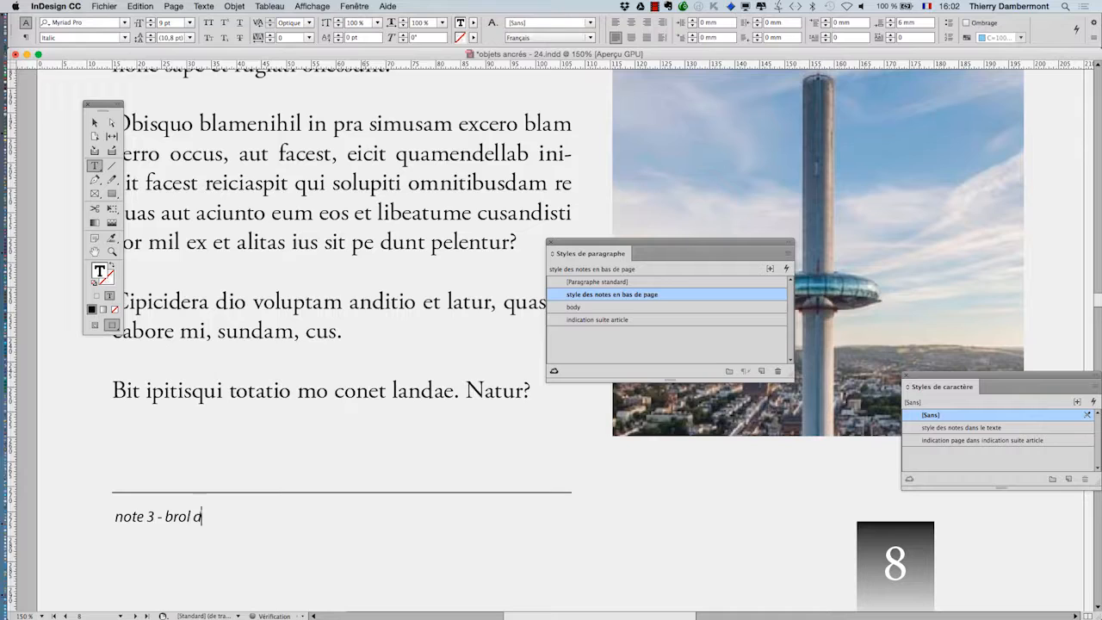
{"action": "type", "text": "e"}
{"action": "type", "text": "mer"}
Step: Insert another footnote after the word "nonsequas" in the first paragraph of page 8
{"action": "scroll", "coordinate": [363, 331], "scroll_direction": "up", "scroll_amount": 2}
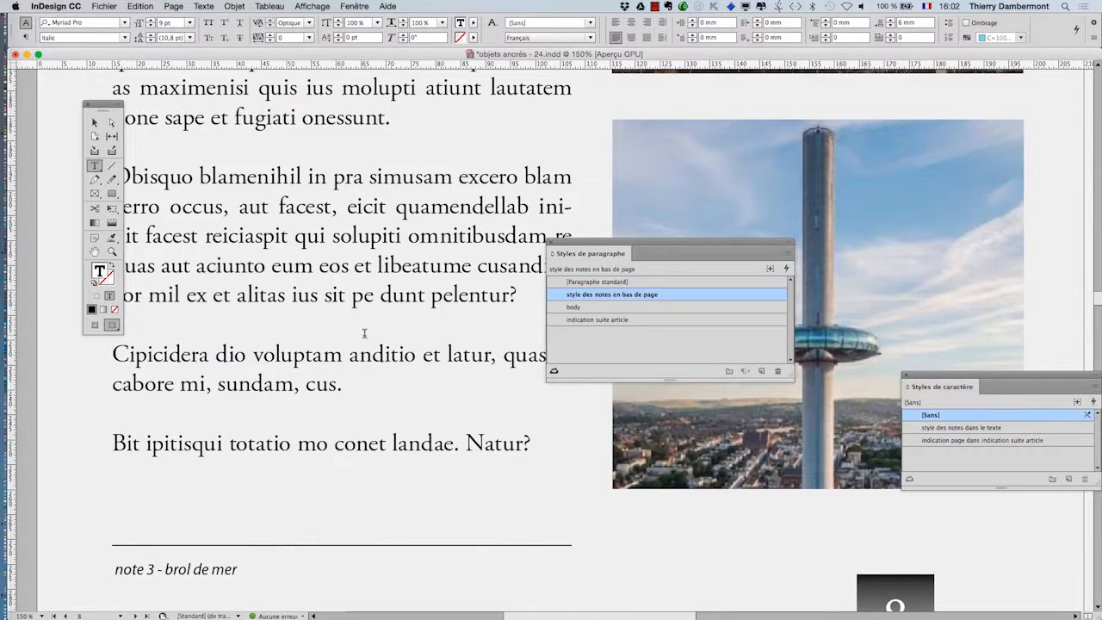
{"action": "scroll", "coordinate": [364, 333], "scroll_direction": "up", "scroll_amount": 10}
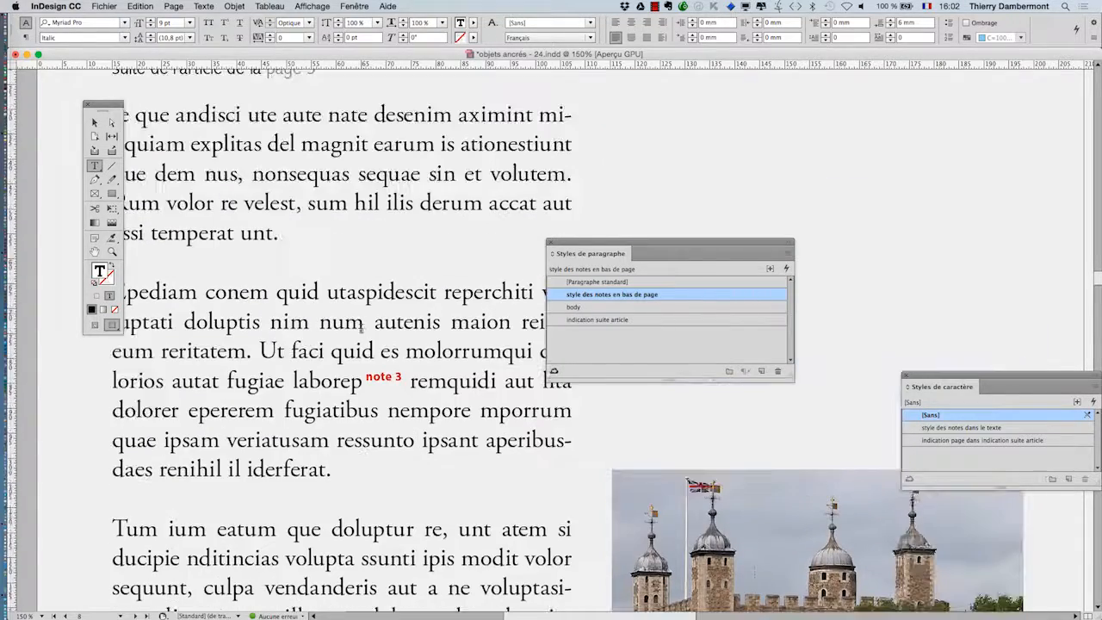
{"action": "left_click", "coordinate": [352, 174]}
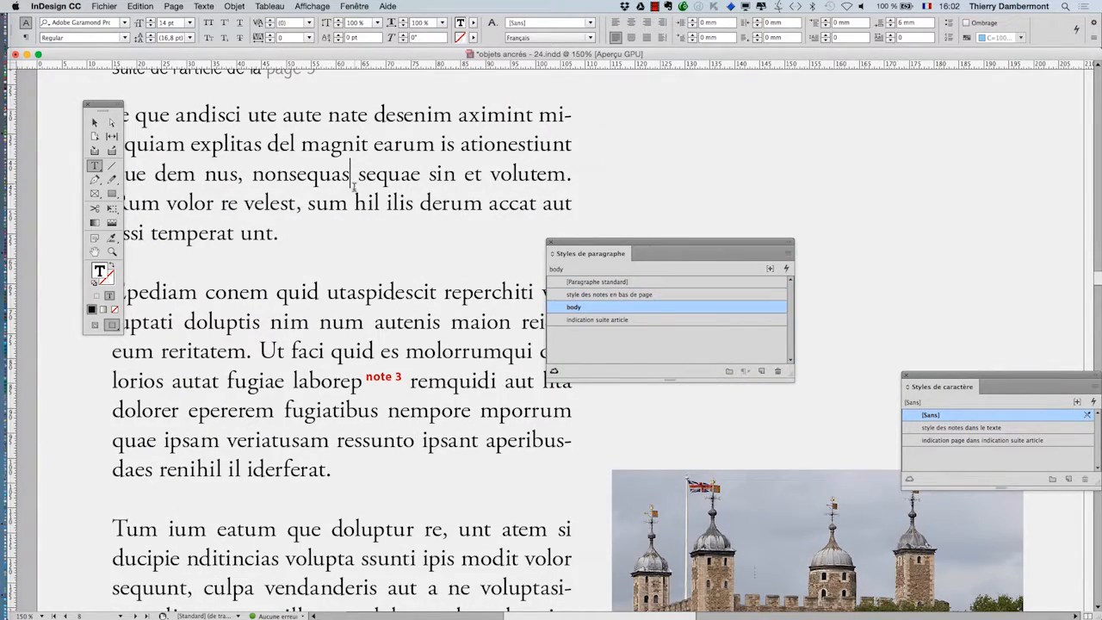
{"action": "right_click", "coordinate": [363, 246]}
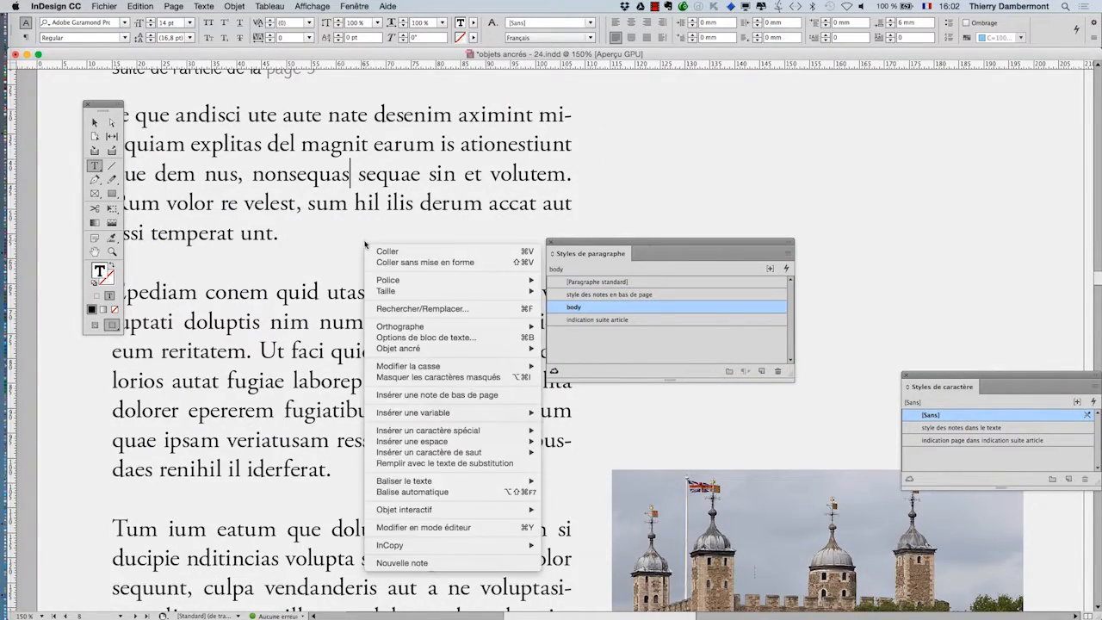
{"action": "left_click", "coordinate": [455, 396]}
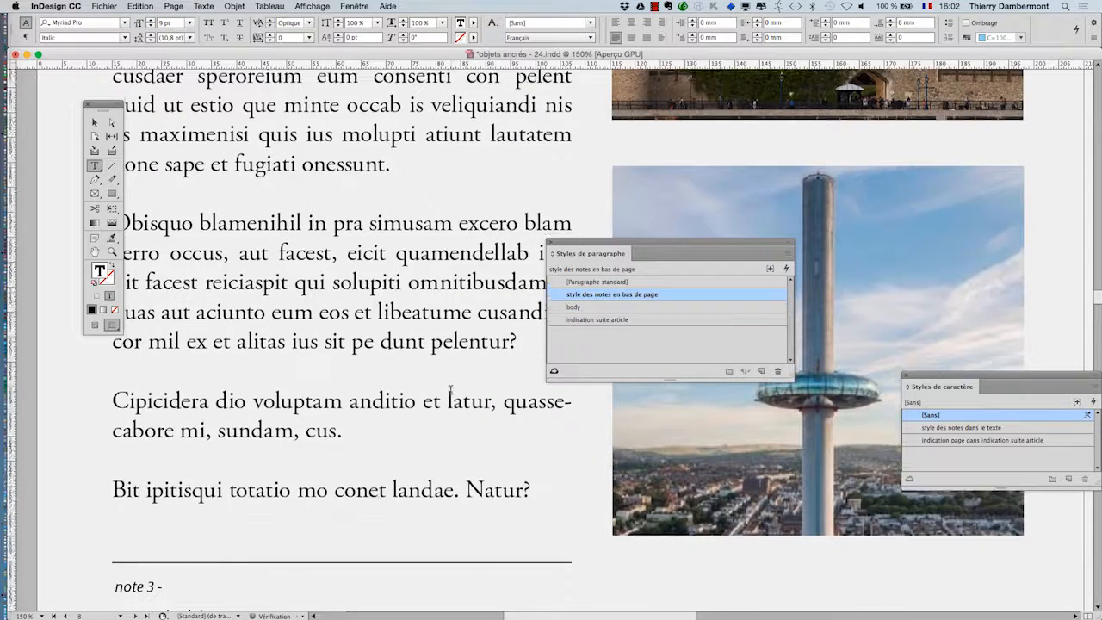
Step: Enter "brol de rivière" as the added footnote's text and check the note references on page 8
{"action": "type", "text": "bro"}
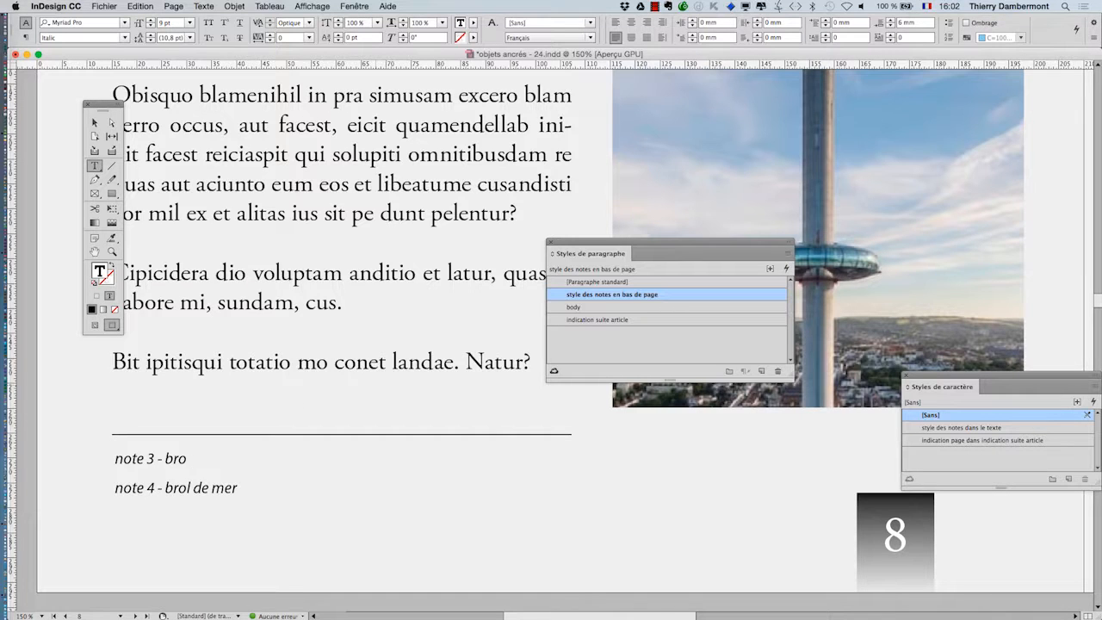
{"action": "key", "text": "BackSpace"}
{"action": "type", "text": "ol de rivière"}
{"action": "scroll", "coordinate": [402, 320], "scroll_direction": "down", "scroll_amount": 3}
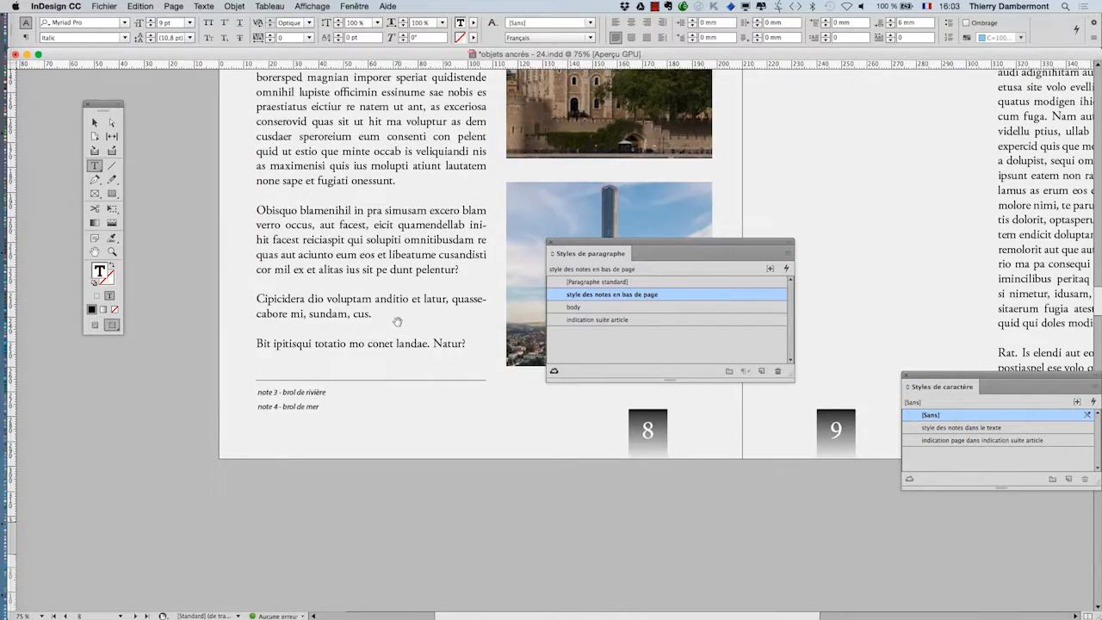
{"action": "scroll", "coordinate": [397, 322], "scroll_direction": "down", "scroll_amount": 3}
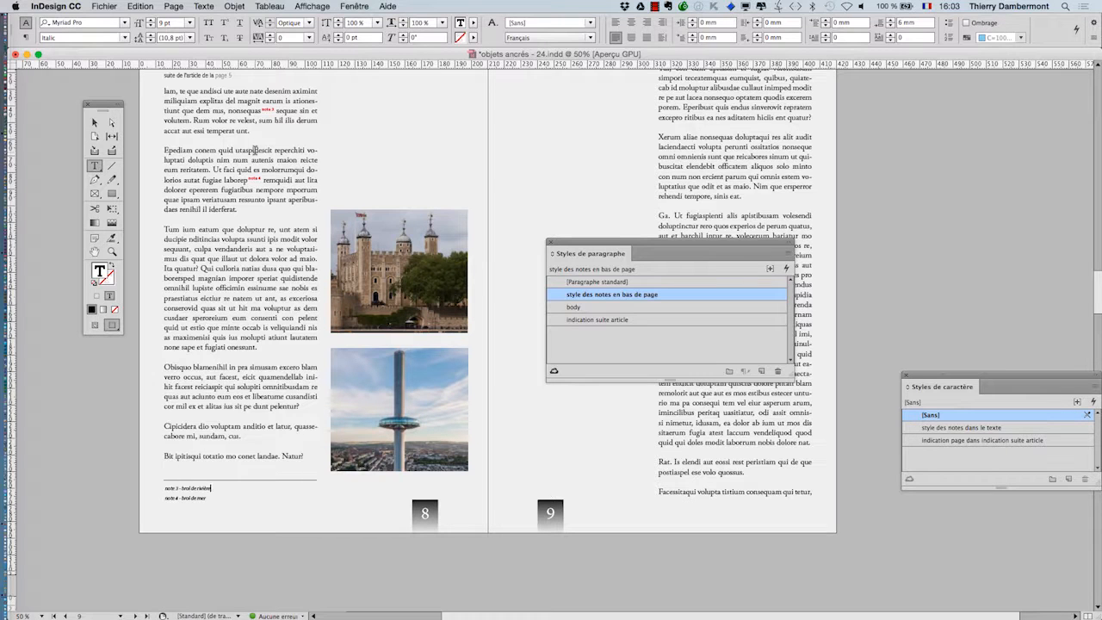
{"action": "scroll", "coordinate": [266, 191], "scroll_direction": "up", "scroll_amount": 2}
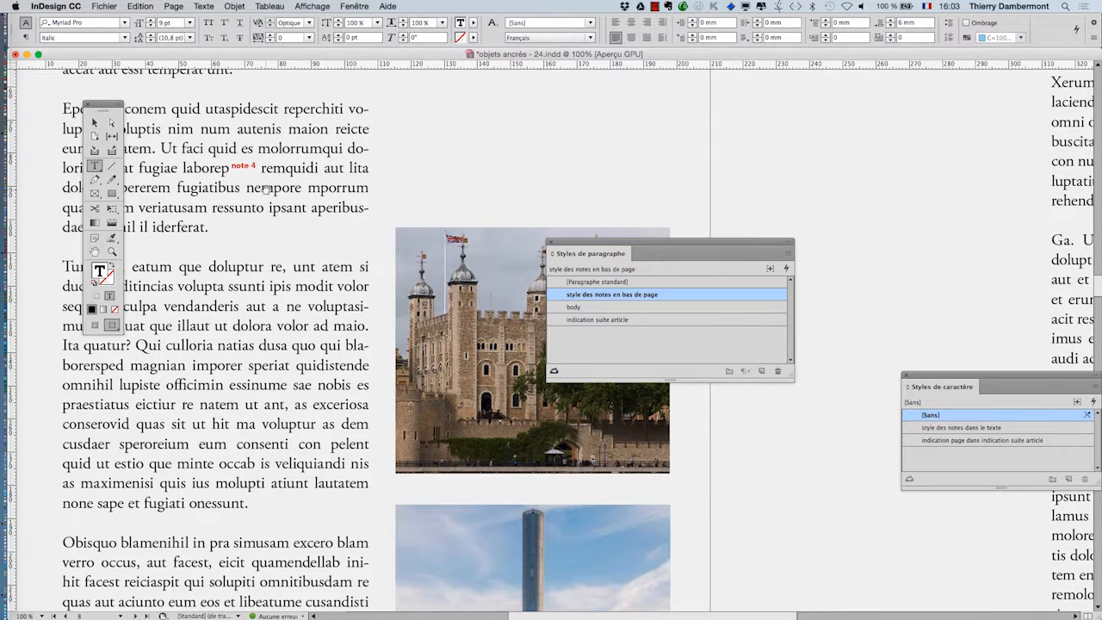